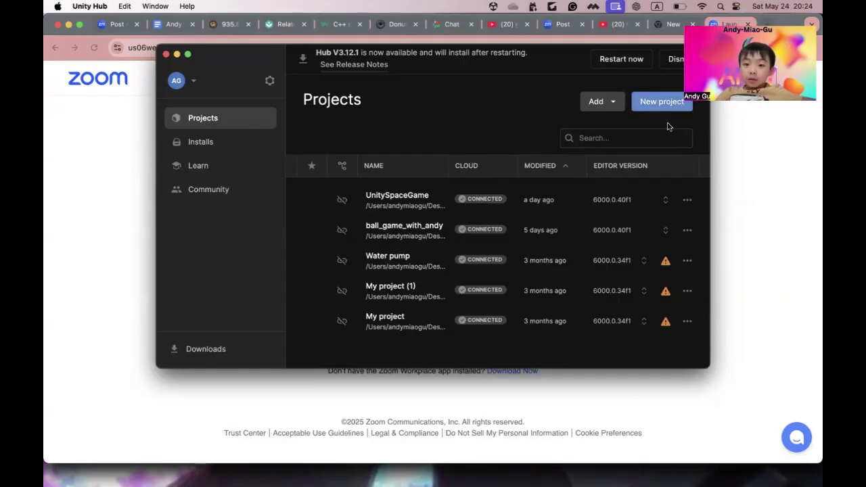
# Step: Start a new project using editor version 6000.0.40f1 and the Universal 3D core template
pyautogui.click(644, 105)
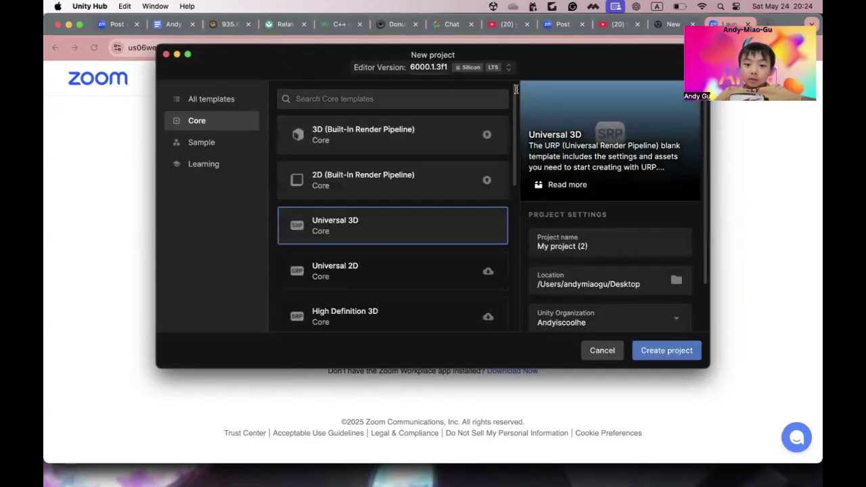
pyautogui.click(510, 69)
pyautogui.click(410, 153)
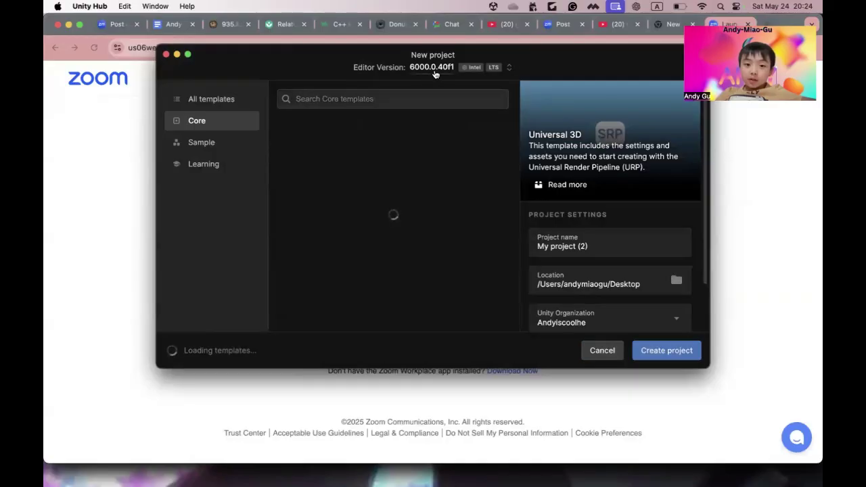
pyautogui.scroll(-1, 393, 233)
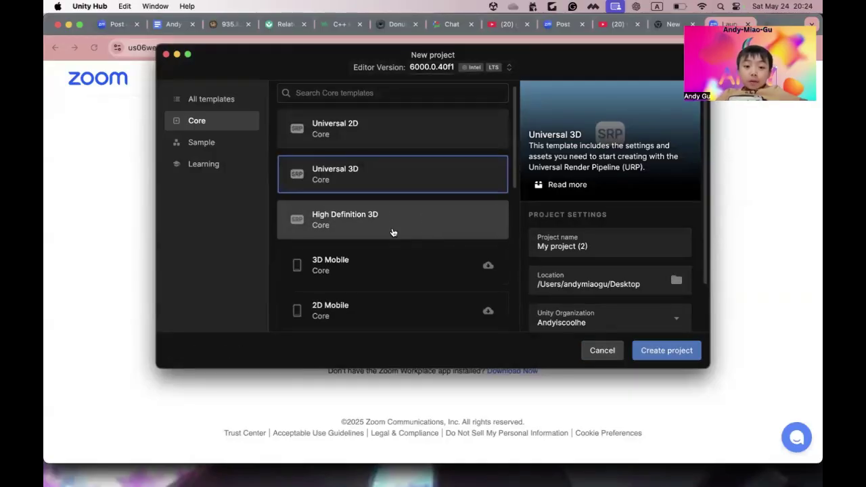
pyautogui.scroll(1, 338, 172)
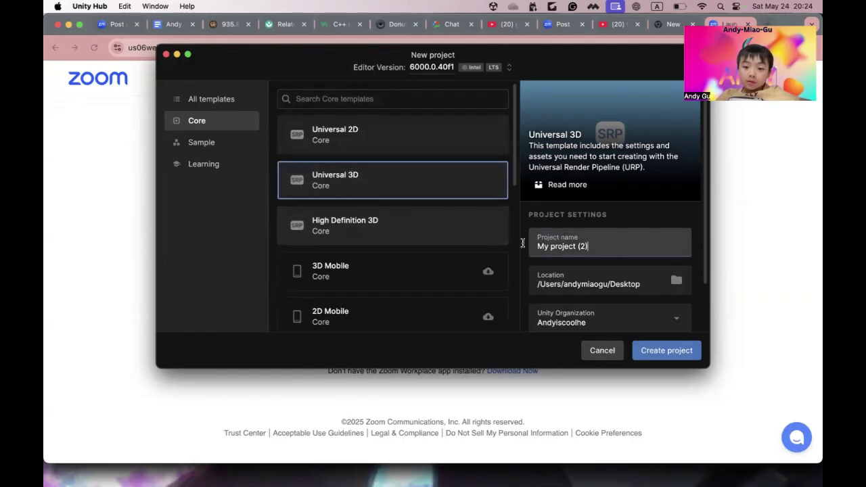
# Step: Name the project Test 12, keep it in the Desktop folder, and create it
pyautogui.moveTo(621, 245); pyautogui.dragTo(517, 240)
pyautogui.write('T')
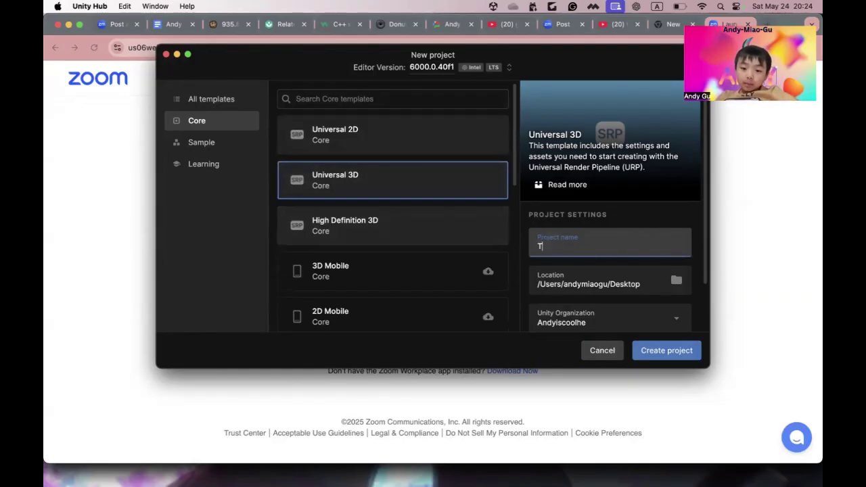
pyautogui.write('est 12')
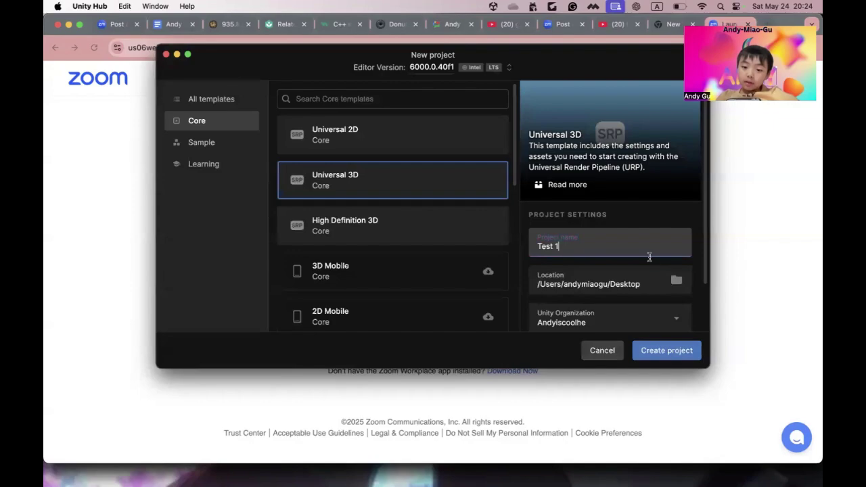
pyautogui.click(632, 287)
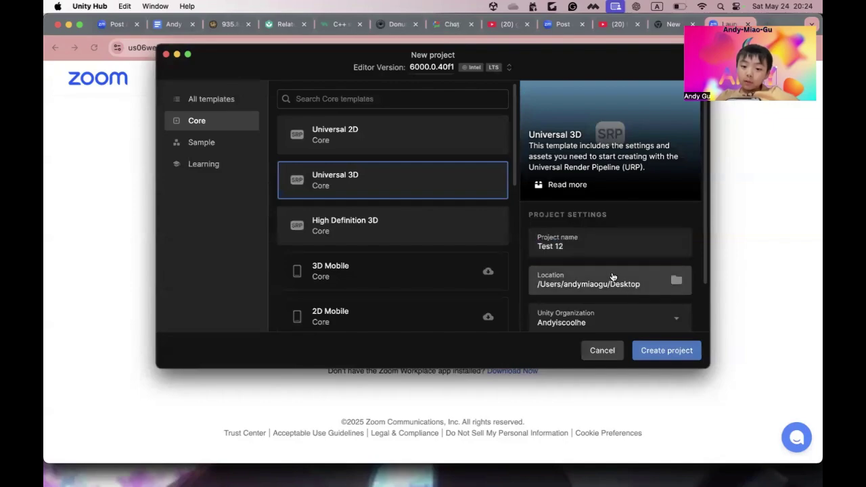
pyautogui.click(577, 291)
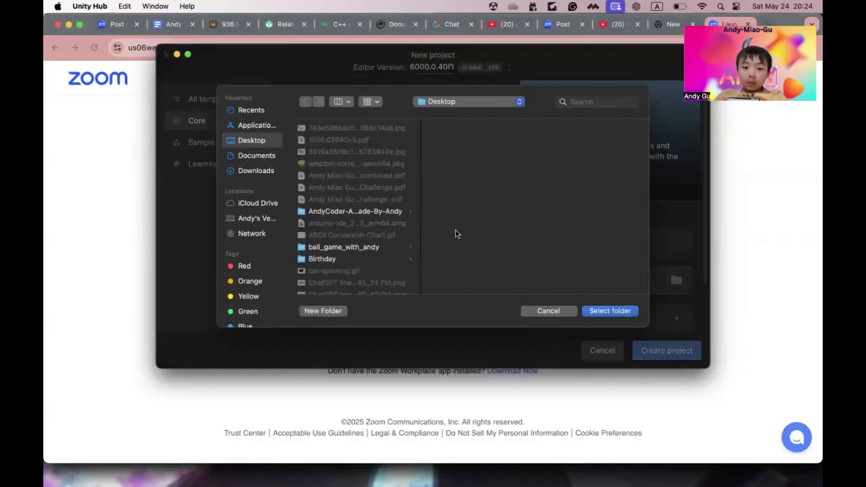
pyautogui.click(610, 311)
pyautogui.scroll(-2, 604, 312)
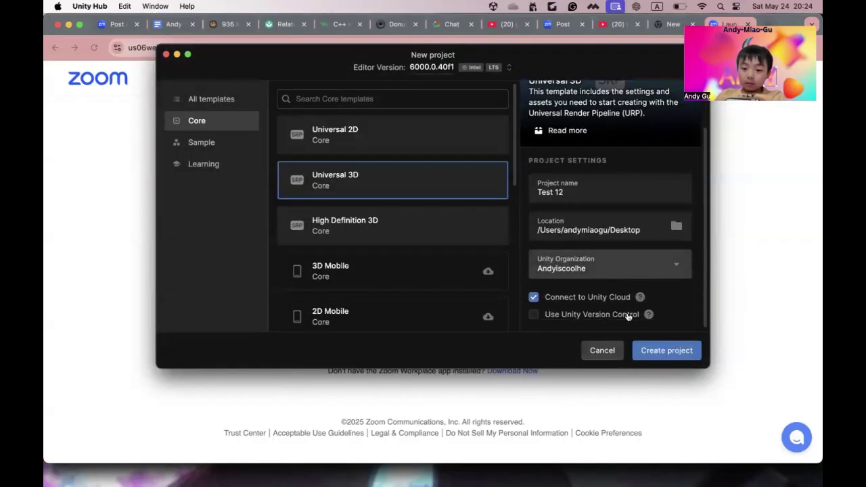
pyautogui.click(666, 350)
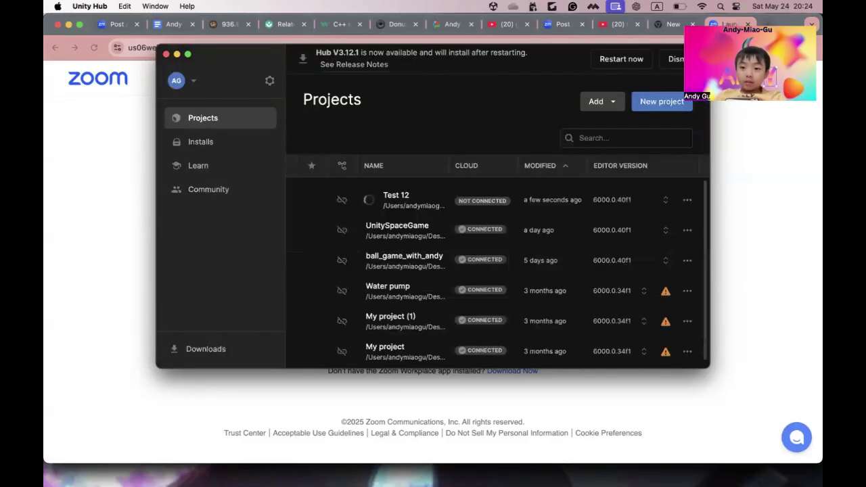
pyautogui.click(765, 21)
pyautogui.moveTo(760, 57); pyautogui.dragTo(759, 118)
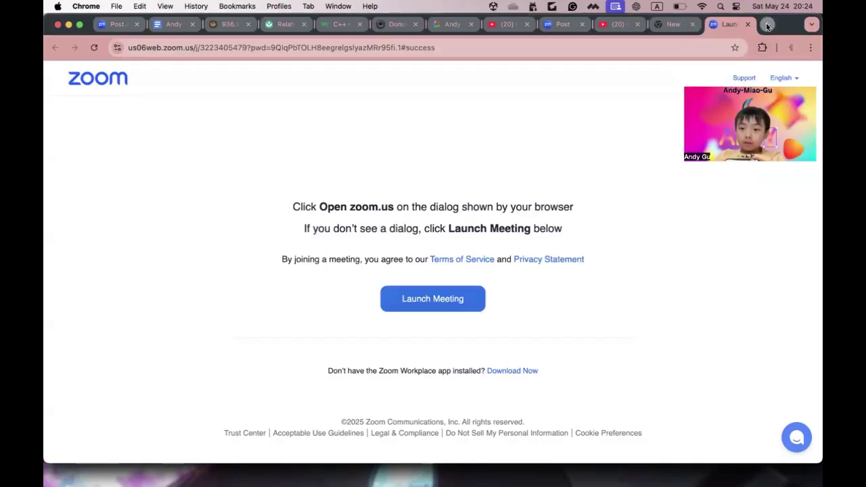
pyautogui.click(767, 25)
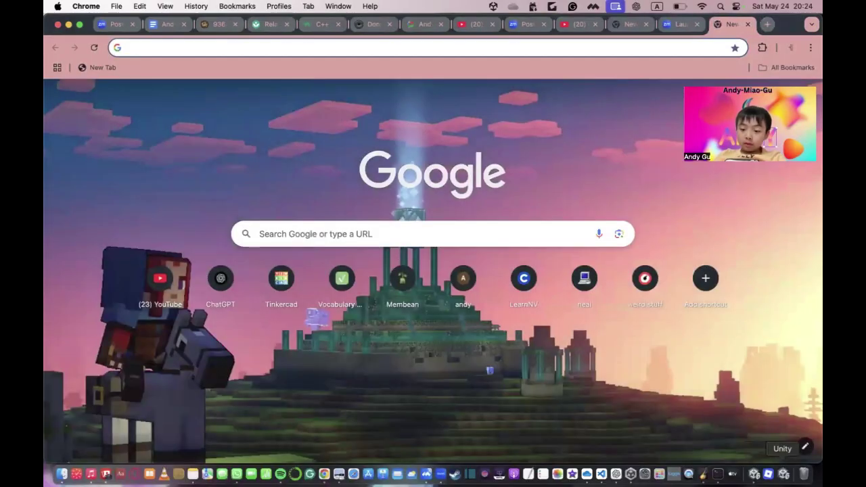
pyautogui.click(631, 474)
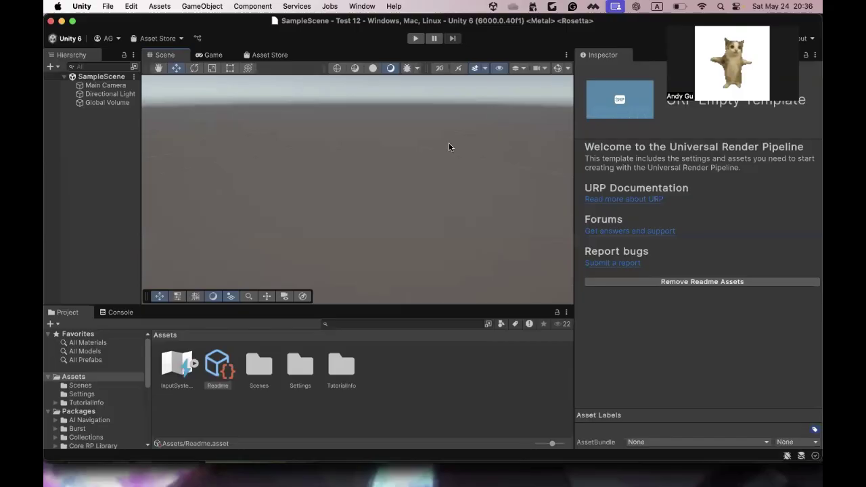
# Step: Look around the empty SampleScene from several directions in the scene view
pyautogui.click(422, 167)
pyautogui.moveTo(422, 168); pyautogui.dragTo(138, 145, button='right')
pyautogui.moveTo(291, 162); pyautogui.dragTo(516, 180, button='right')
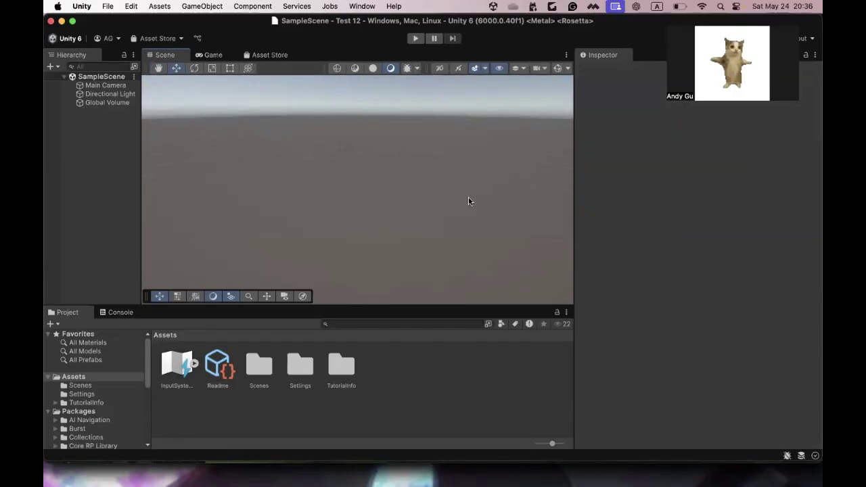
pyautogui.moveTo(453, 191); pyautogui.dragTo(356, 181, button='right')
pyautogui.moveTo(379, 206); pyautogui.dragTo(352, 181)
pyautogui.moveTo(256, 123)
pyautogui.mouseDown()
pyautogui.moveTo(338, 147)
pyautogui.moveTo(476, 240)
pyautogui.moveTo(331, 194)
pyautogui.moveTo(346, 208)
pyautogui.mouseUp()
pyautogui.moveTo(293, 176); pyautogui.dragTo(549, 302)
pyautogui.moveTo(333, 162); pyautogui.dragTo(467, 309)
pyautogui.moveTo(379, 208); pyautogui.dragTo(412, 237)
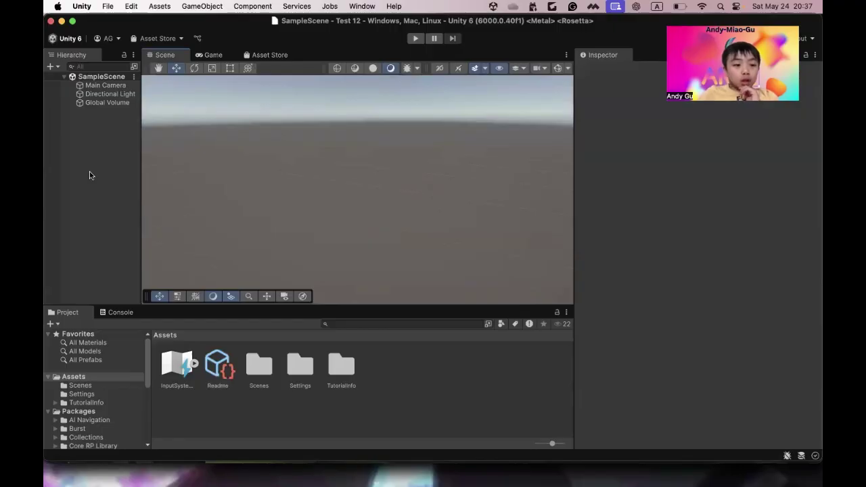
pyautogui.rightClick(91, 134)
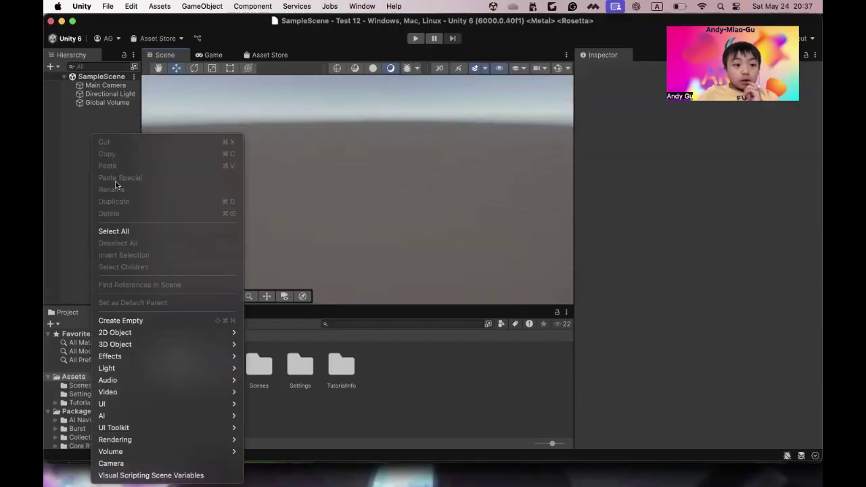
pyautogui.click(75, 134)
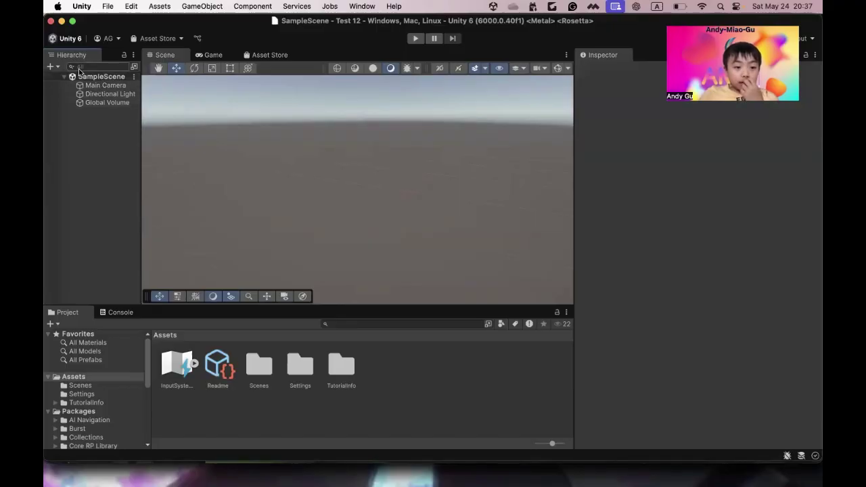
pyautogui.rightClick(81, 164)
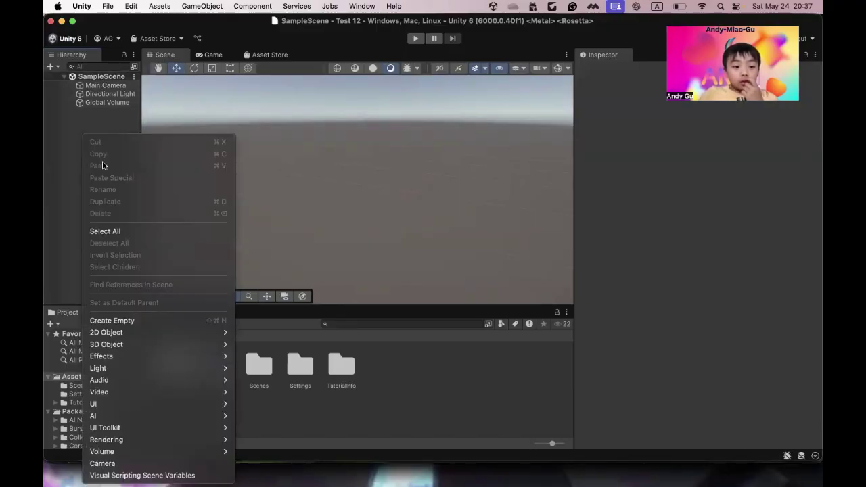
pyautogui.click(73, 113)
# Step: Add a 3D Plane object to SampleScene with its default name and select it in the scene
pyautogui.rightClick(74, 128)
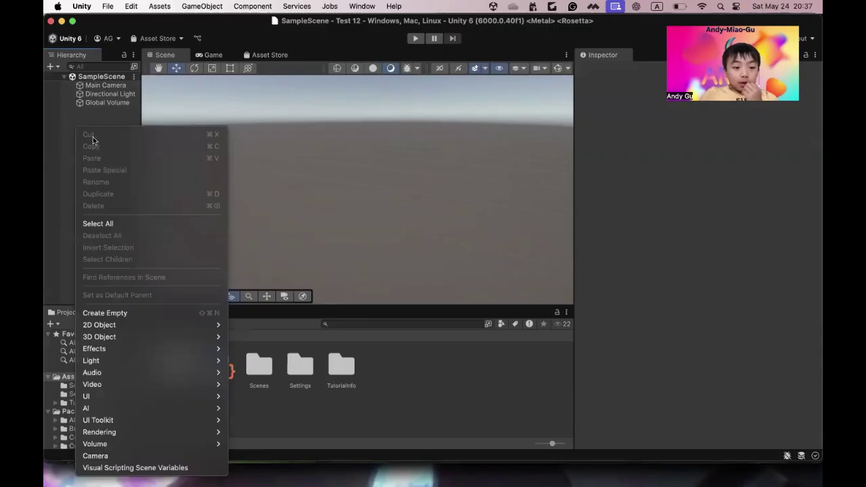
pyautogui.moveTo(108, 339)
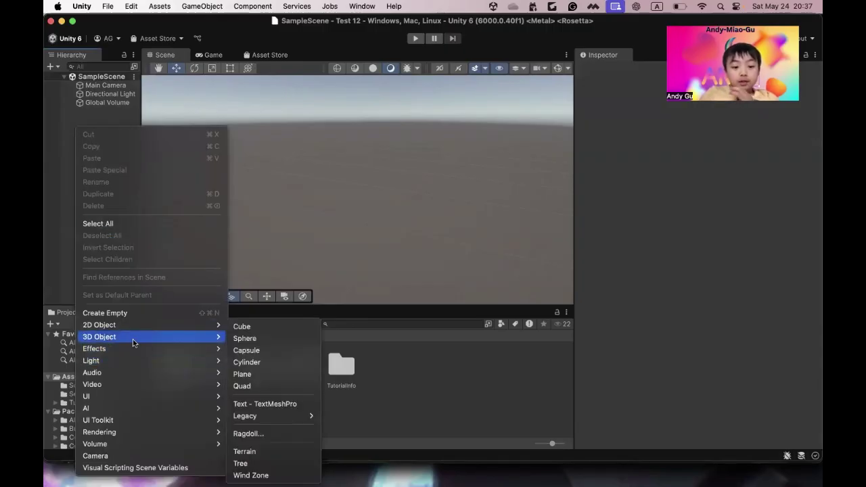
pyautogui.click(248, 377)
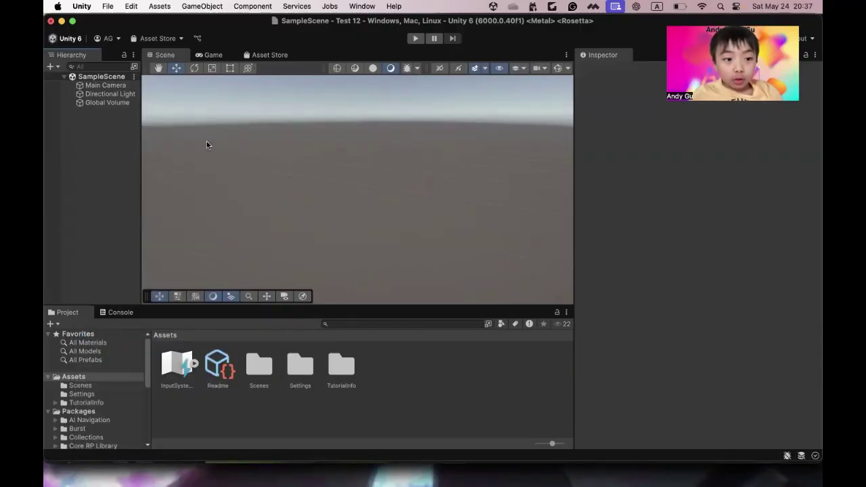
pyautogui.click(370, 191)
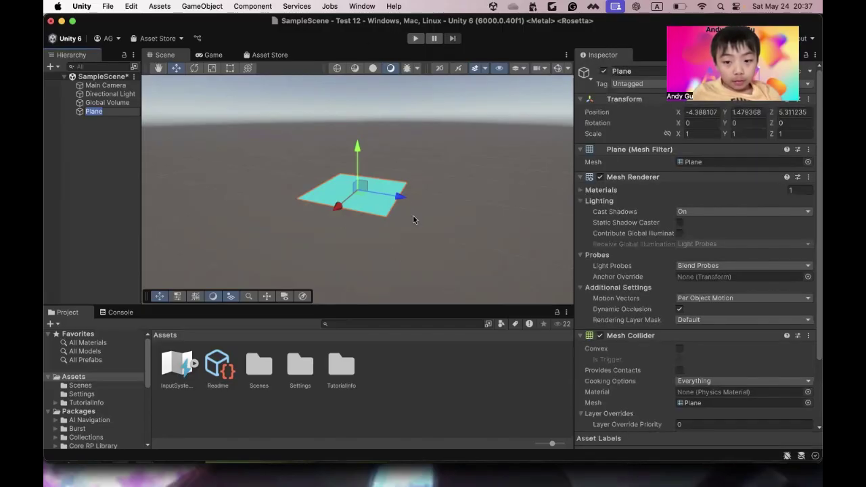
pyautogui.click(421, 226)
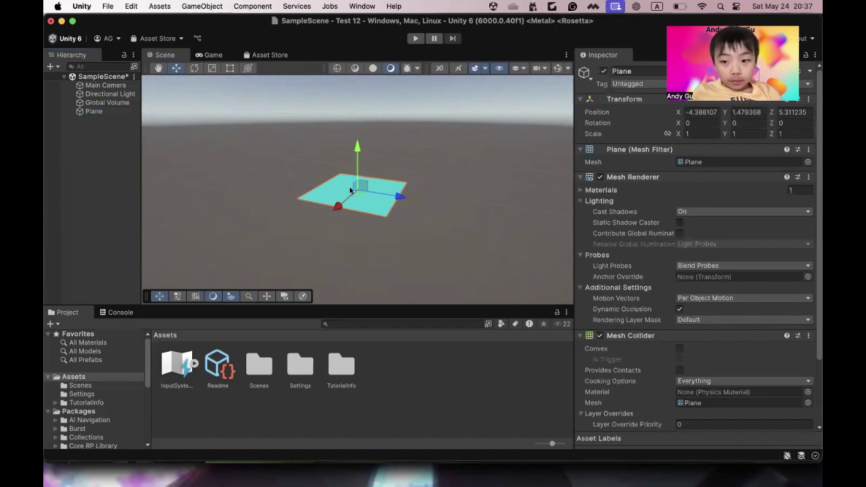
pyautogui.scroll(5, 349, 188)
pyautogui.click(356, 198)
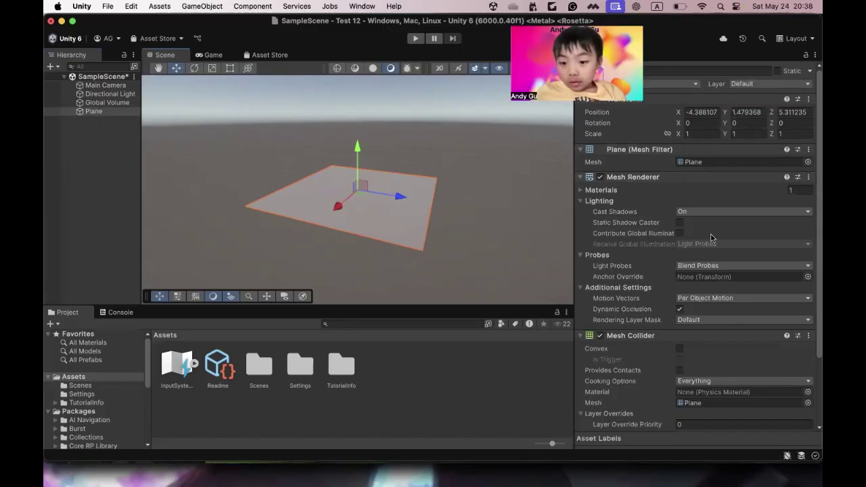
pyautogui.scroll(-3, 712, 238)
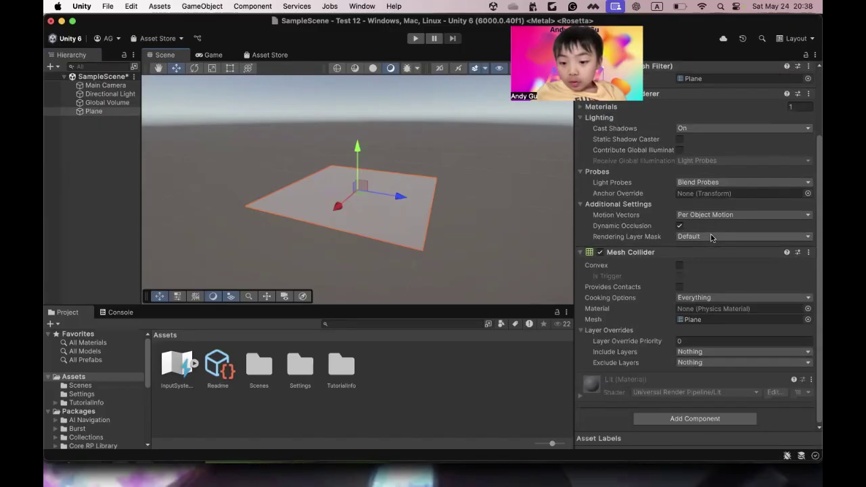
pyautogui.click(695, 419)
pyautogui.scroll(-1, 690, 399)
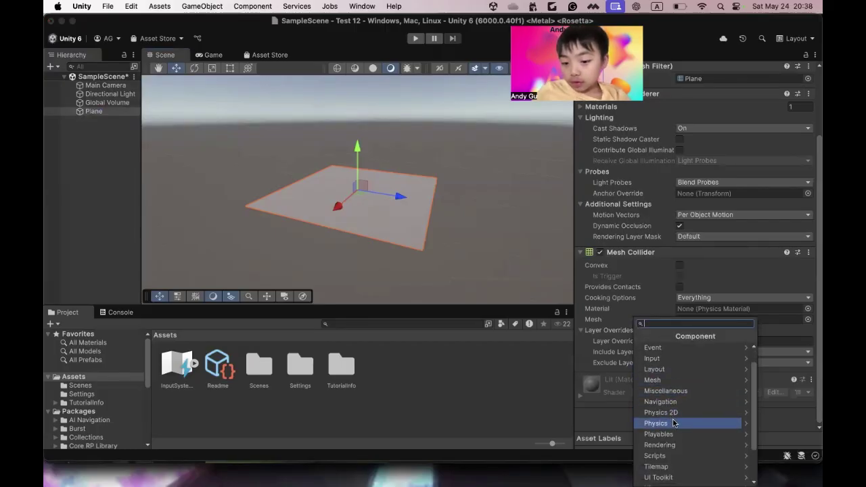
pyautogui.click(674, 424)
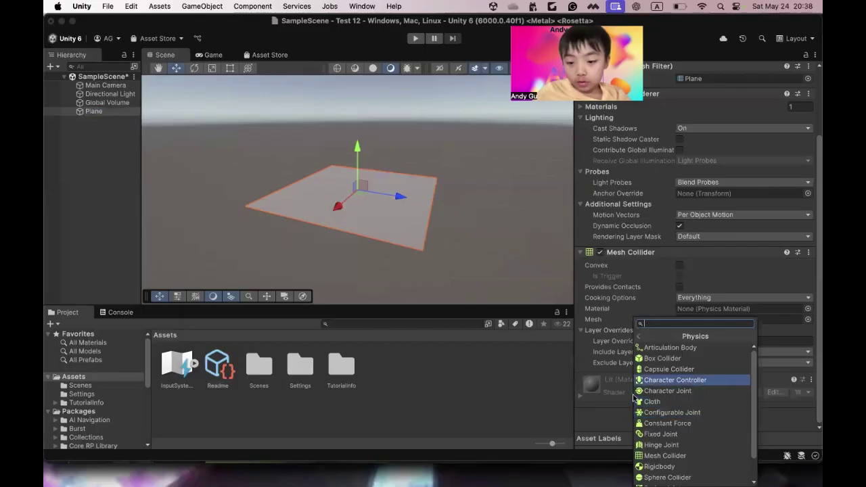
pyautogui.click(607, 428)
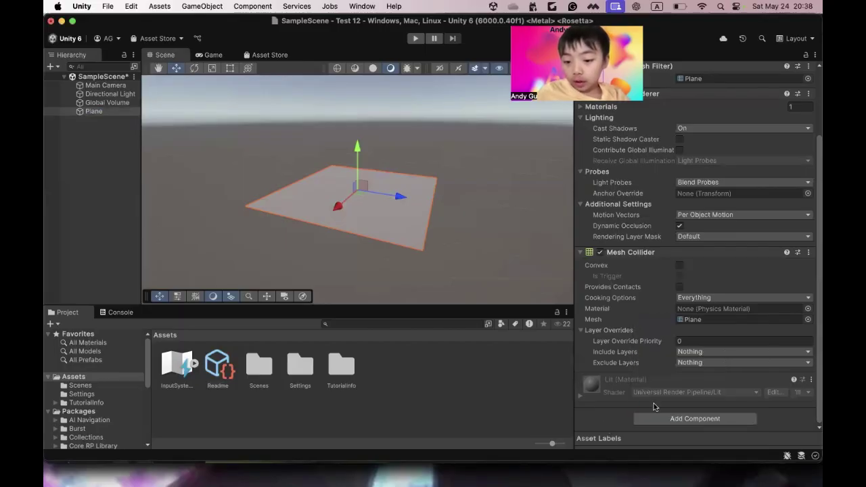
# Step: Search the components for "rigid" and add a Rigidbody to the plane, then deselect the plane
pyautogui.click(662, 416)
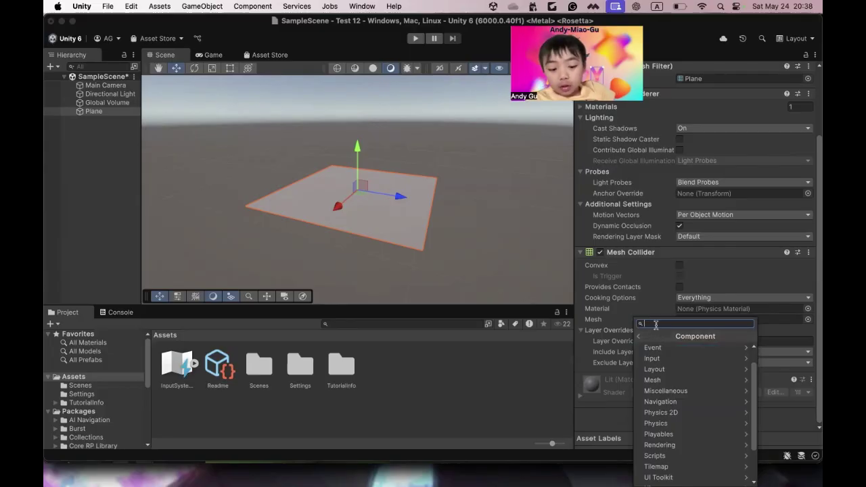
pyautogui.write('rigid')
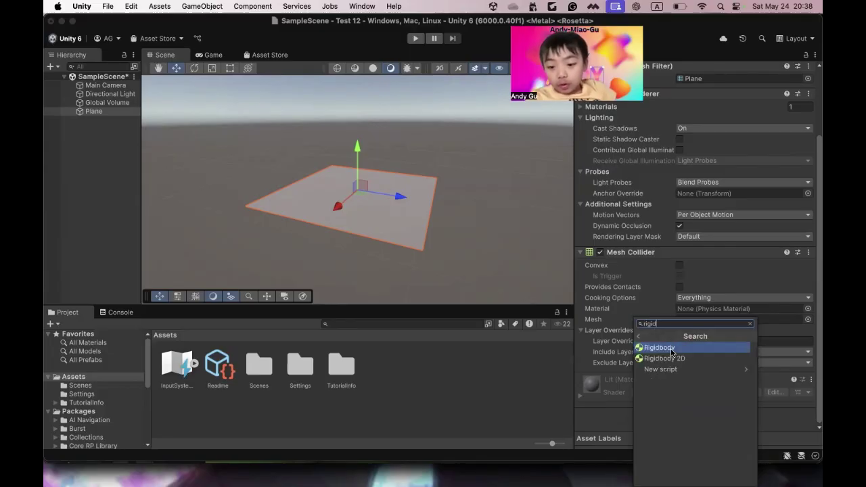
pyautogui.click(660, 348)
pyautogui.click(504, 197)
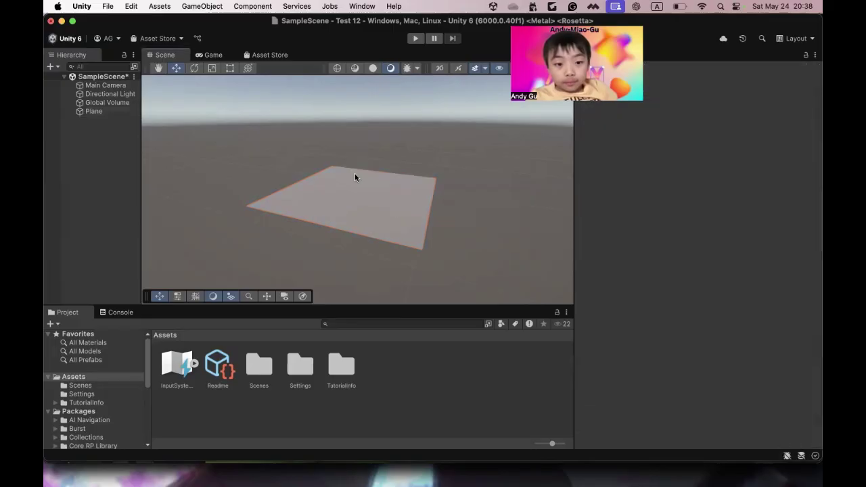
# Step: Examine the plane from different angles and distances by navigating around it in the scene view
pyautogui.scroll(6, 380, 195)
pyautogui.moveTo(421, 160); pyautogui.dragTo(379, 219, button='right')
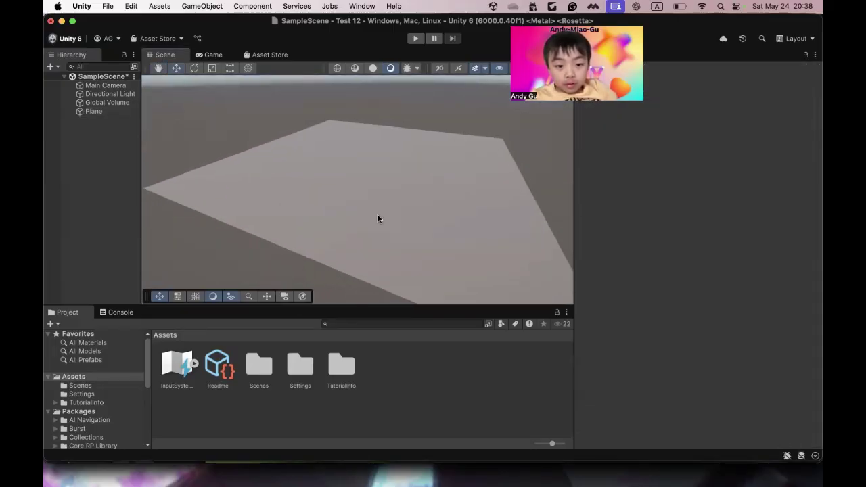
pyautogui.moveTo(439, 203); pyautogui.dragTo(457, 197, button='right')
pyautogui.scroll(-5, 457, 199)
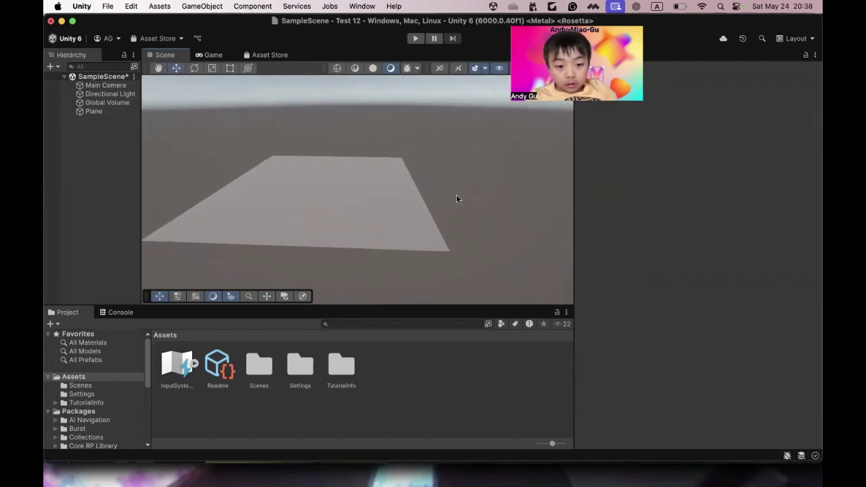
pyautogui.scroll(1, 305, 206)
pyautogui.scroll(-4, 304, 206)
pyautogui.moveTo(304, 206); pyautogui.dragTo(390, 194, button='right')
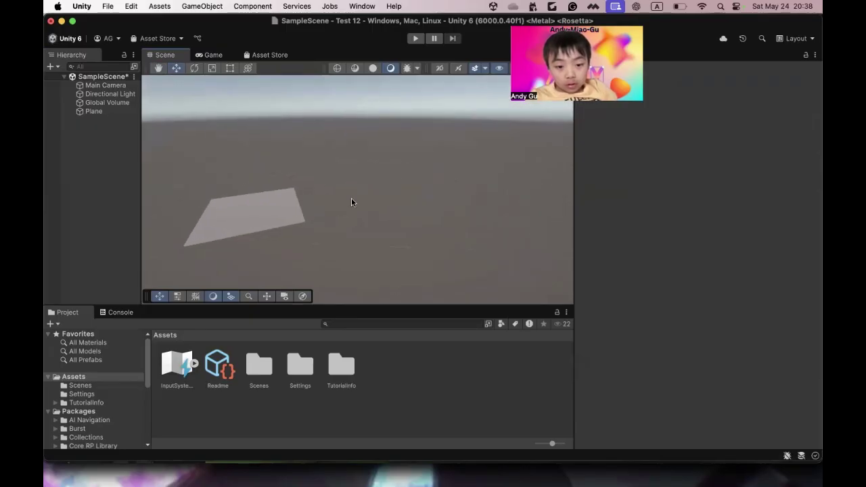
pyautogui.moveTo(329, 205); pyautogui.dragTo(297, 196, button='right')
pyautogui.press('w')
pyautogui.press('a')
pyautogui.press('w')
pyautogui.press('s')
pyautogui.scroll(1, 298, 198)
pyautogui.press('d')
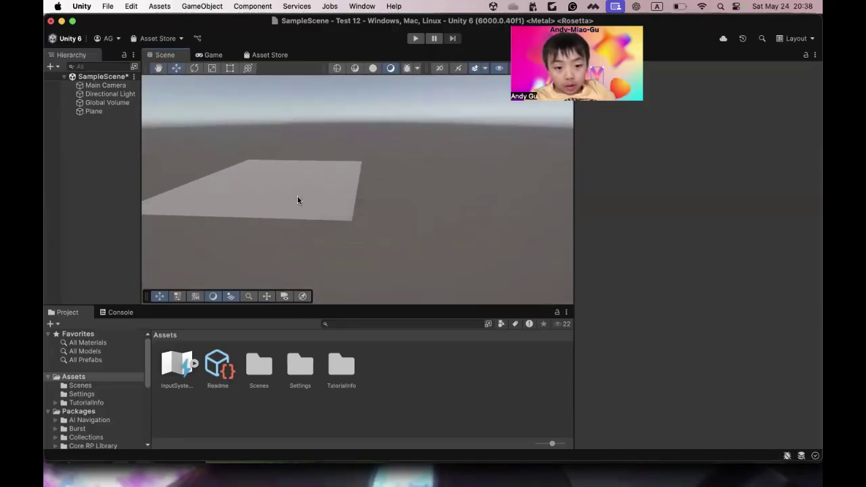
pyautogui.click(291, 190)
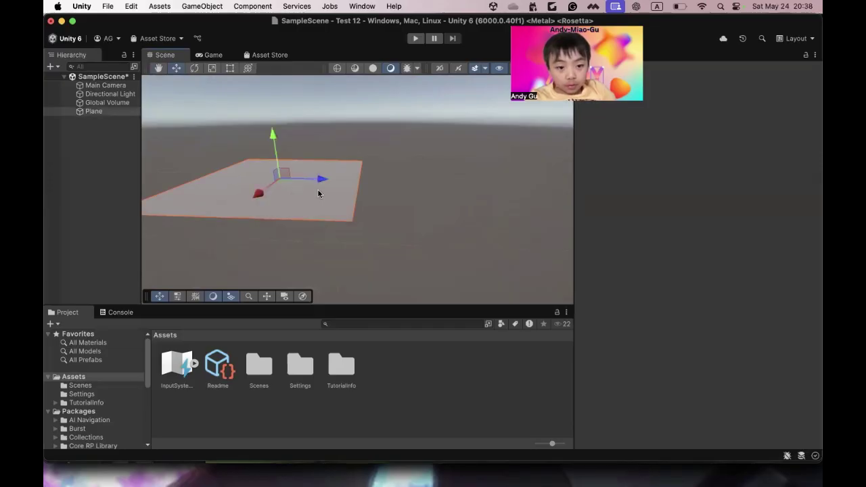
pyautogui.click(360, 239)
pyautogui.moveTo(360, 239)
pyautogui.mouseDown(button='right')
pyautogui.moveTo(221, 227)
pyautogui.moveTo(388, 236)
pyautogui.moveTo(275, 237)
pyautogui.moveTo(370, 203)
pyautogui.moveTo(348, 245)
pyautogui.mouseUp(button='right')
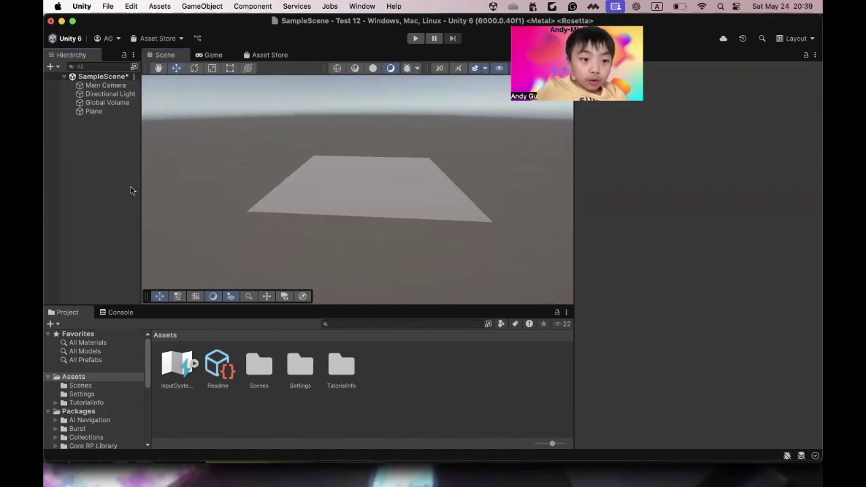
# Step: Add a 3D Sphere object to SampleScene, keep its default name, and deselect it
pyautogui.rightClick(81, 190)
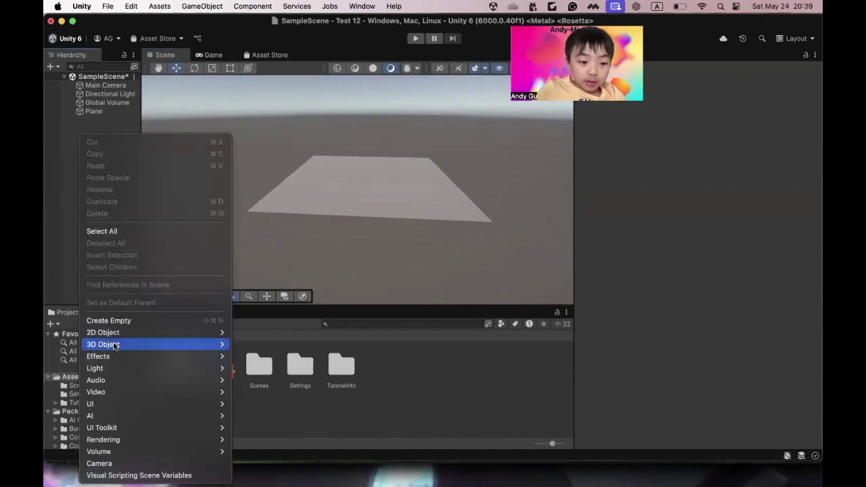
pyautogui.moveTo(115, 346)
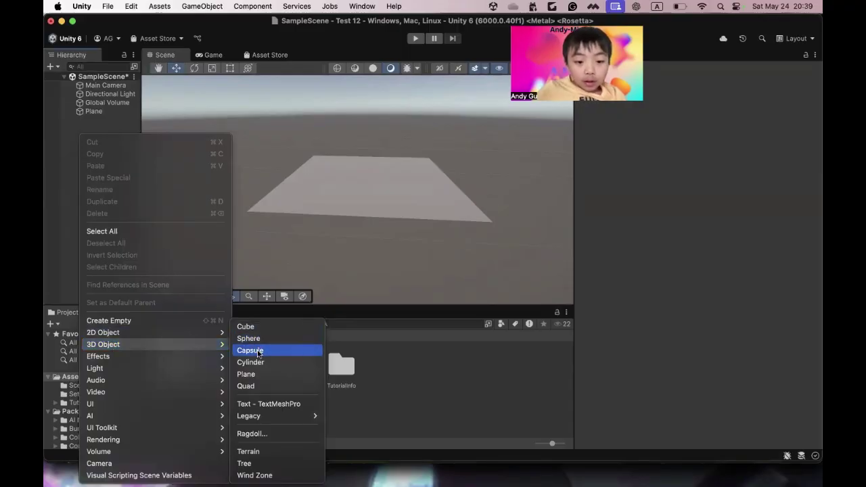
pyautogui.click(251, 339)
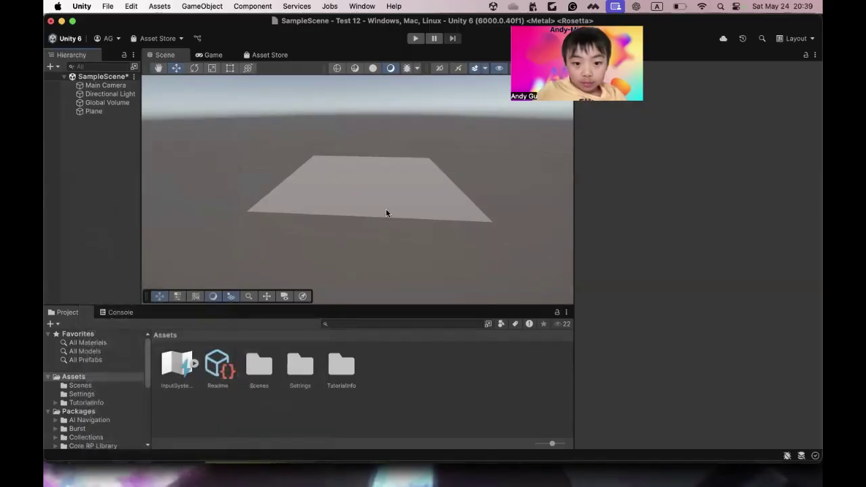
pyautogui.press('Return')
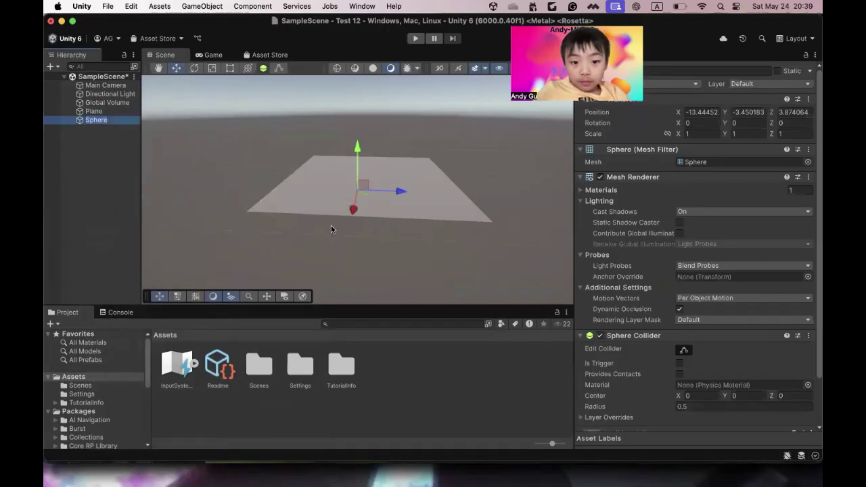
pyautogui.click(333, 256)
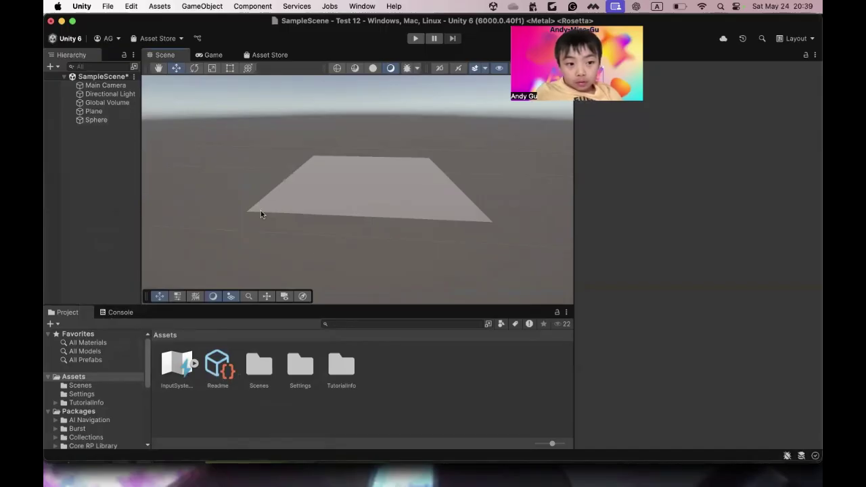
# Step: Raise the sphere straight up to a Y position of about 0.47
pyautogui.moveTo(310, 248); pyautogui.dragTo(259, 226, button='right')
pyautogui.press('w')
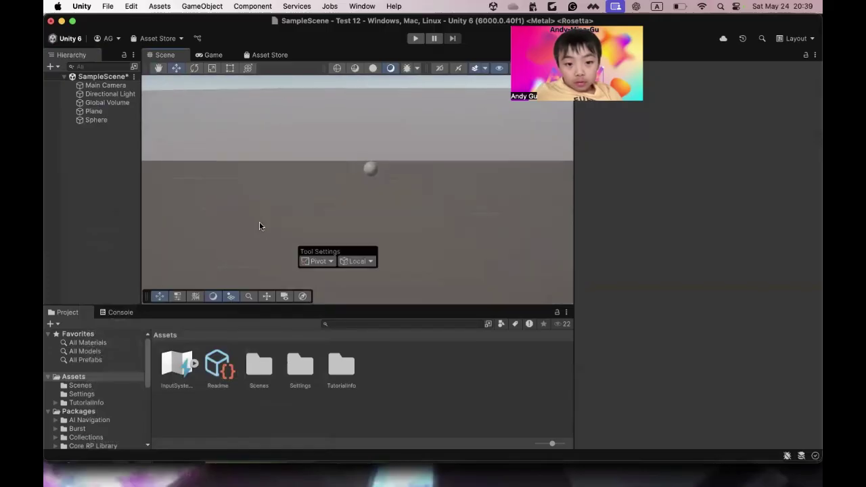
pyautogui.click(365, 169)
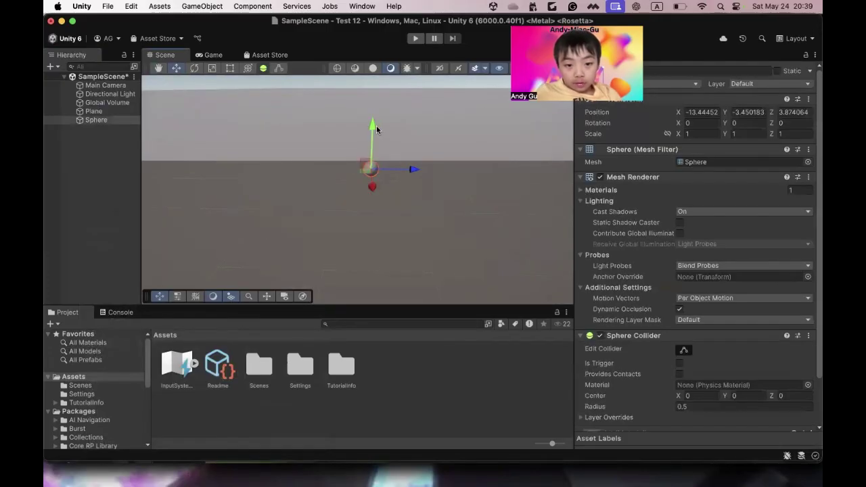
pyautogui.moveTo(373, 115); pyautogui.dragTo(377, 64)
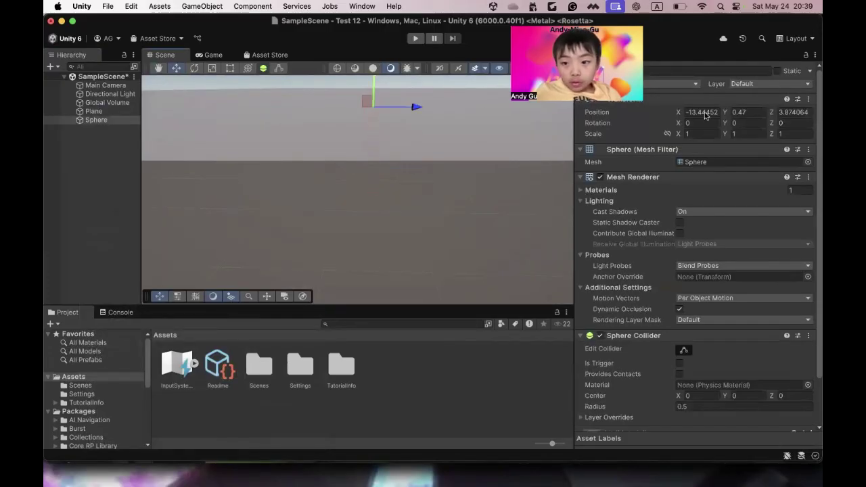
pyautogui.moveTo(744, 108); pyautogui.dragTo(725, 108)
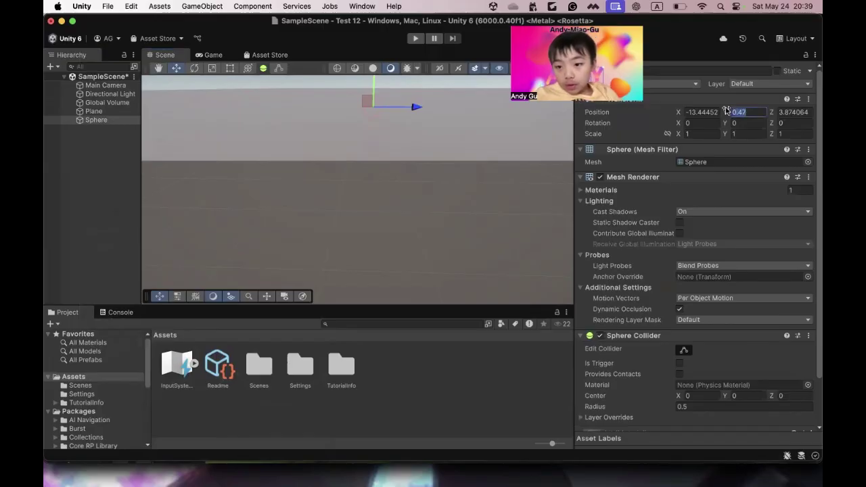
# Step: Set the plane's position to 0 on the X, Y and Z axes
pyautogui.click(105, 111)
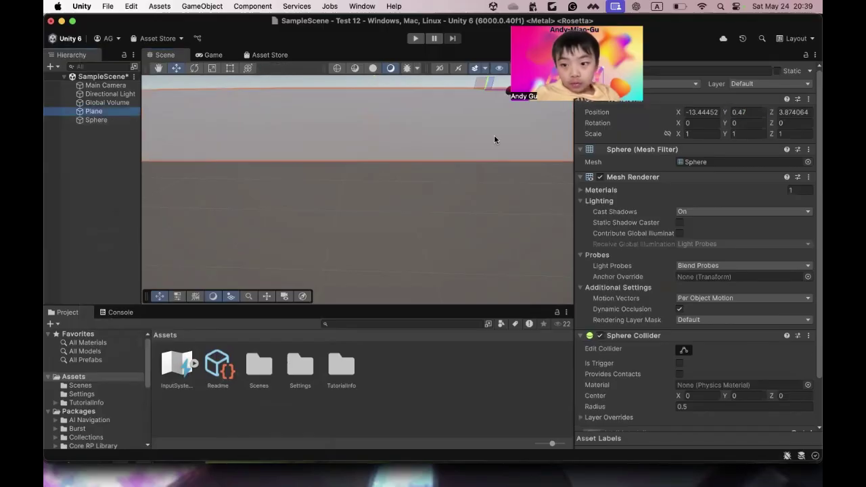
pyautogui.click(741, 111)
pyautogui.write('0')
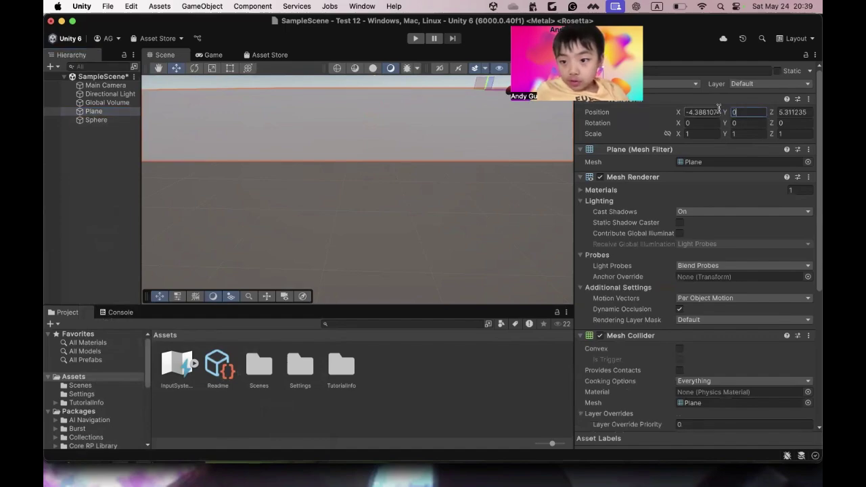
pyautogui.press('Return')
pyautogui.click(674, 111)
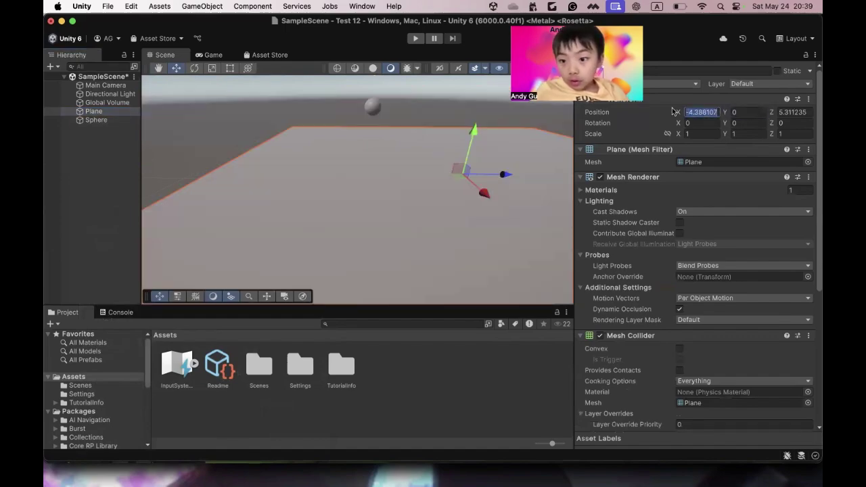
pyautogui.write('0')
pyautogui.press('Return')
pyautogui.click(782, 111)
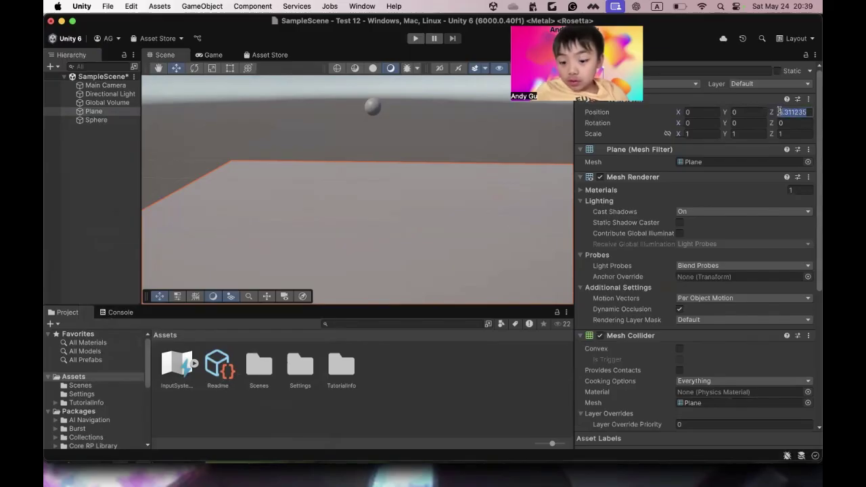
pyautogui.write('0')
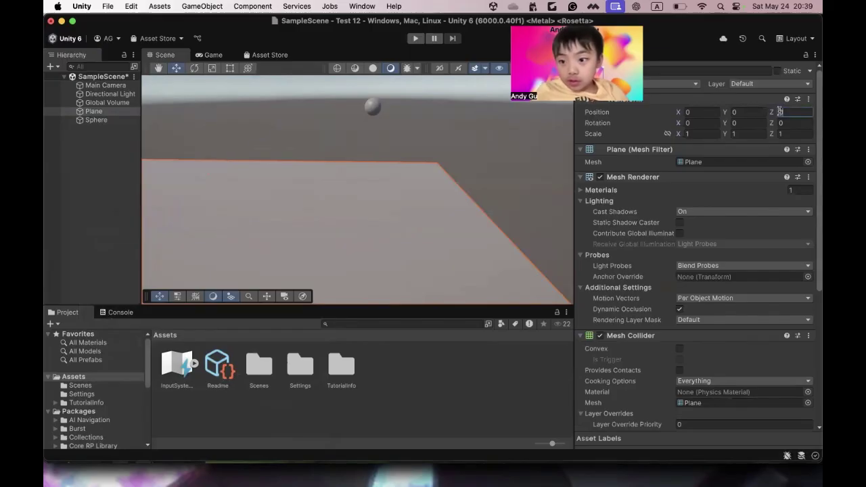
# Step: Set the sphere's position to X 0, Y 1 and Z 0, above the centre of the plane
pyautogui.click(110, 121)
pyautogui.click(112, 119)
pyautogui.click(744, 112)
pyautogui.write('1')
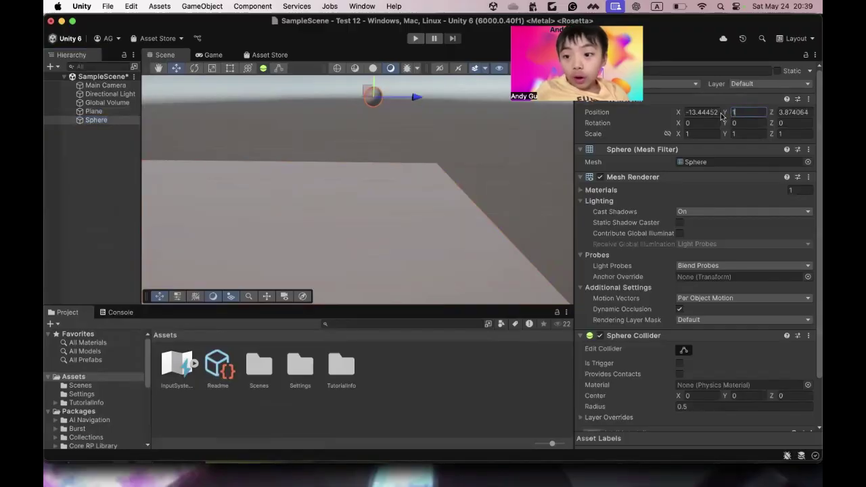
pyautogui.click(708, 112)
pyautogui.write('0')
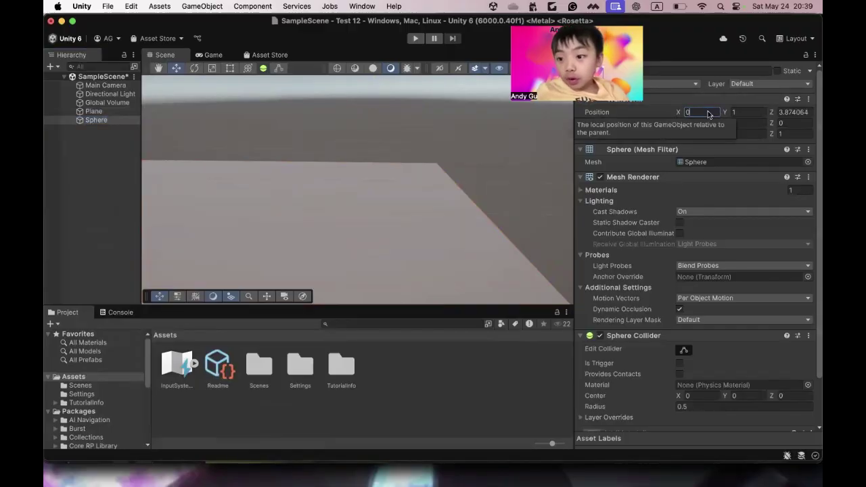
pyautogui.click(800, 112)
pyautogui.write('0')
# Step: Examine the sphere's placement over the plane from farther away and from a higher angle
pyautogui.moveTo(553, 145); pyautogui.dragTo(483, 164, button='right')
pyautogui.click(461, 140)
pyautogui.moveTo(461, 141); pyautogui.dragTo(424, 138)
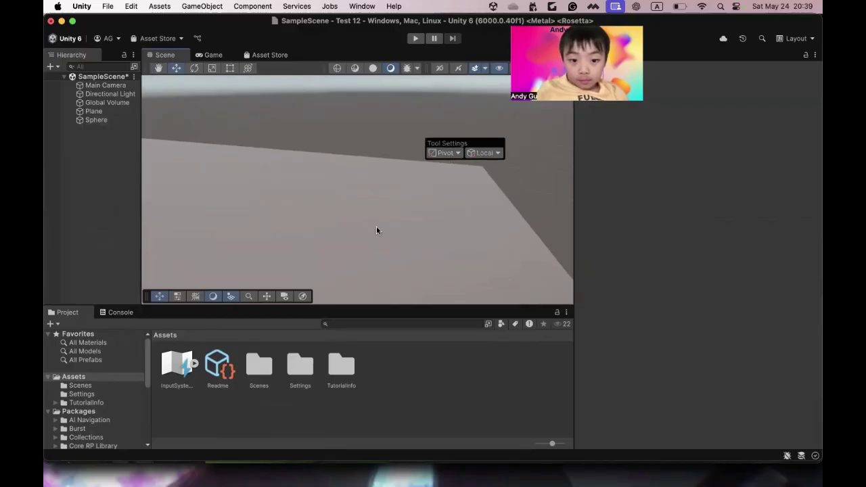
pyautogui.scroll(-5, 376, 230)
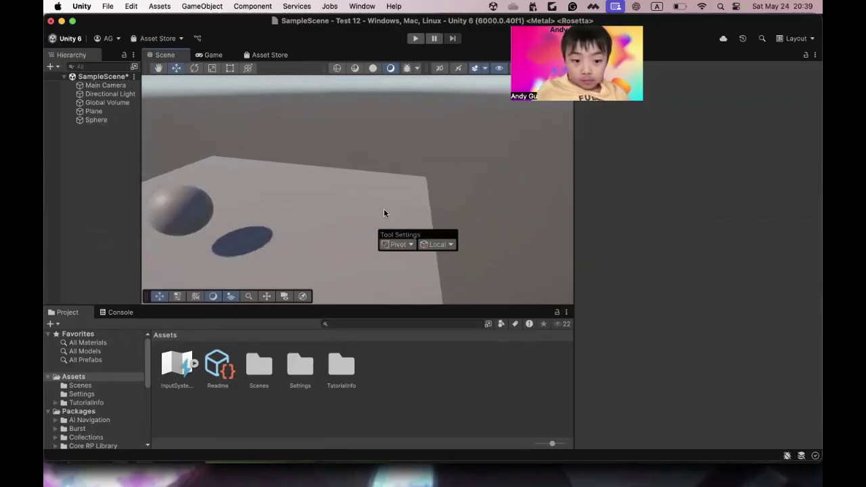
pyautogui.scroll(-4, 424, 115)
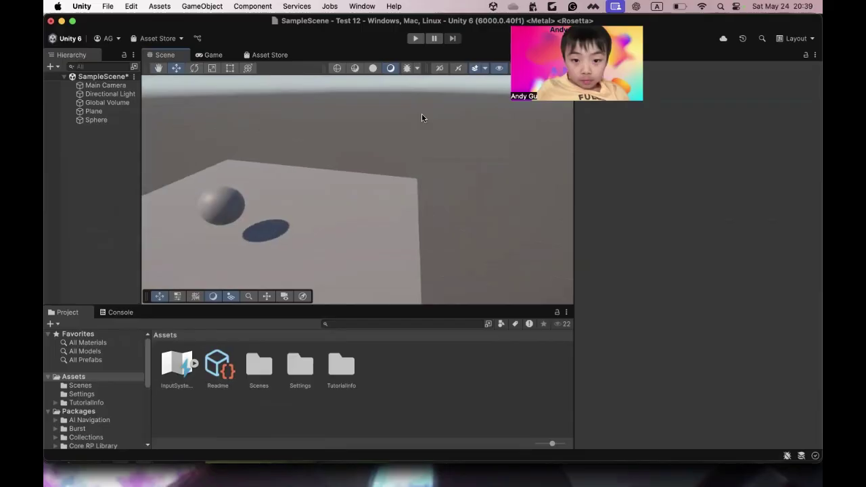
pyautogui.click(317, 236)
pyautogui.click(446, 204)
pyautogui.keyDown('alt'); pyautogui.moveTo(446, 204); pyautogui.dragTo(502, 233); pyautogui.keyUp('alt')
# Step: Set the sphere's scale to 0.5 on the X, Y and Z axes and deselect it
pyautogui.click(380, 181)
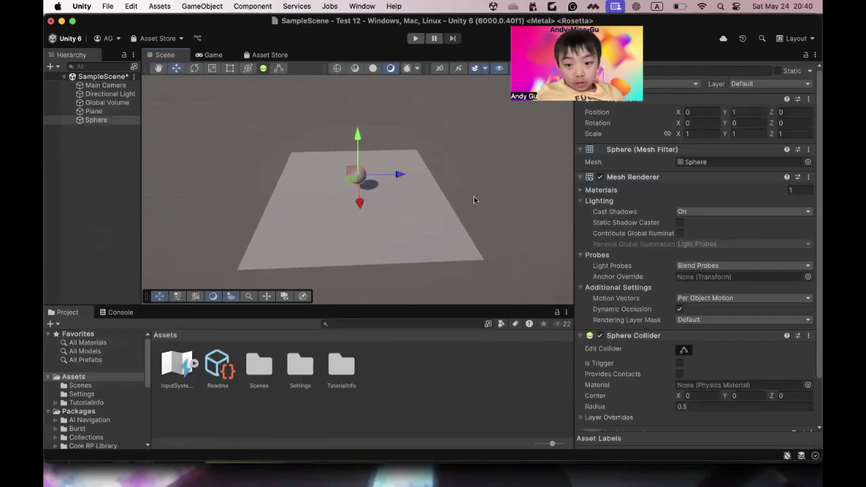
pyautogui.click(711, 134)
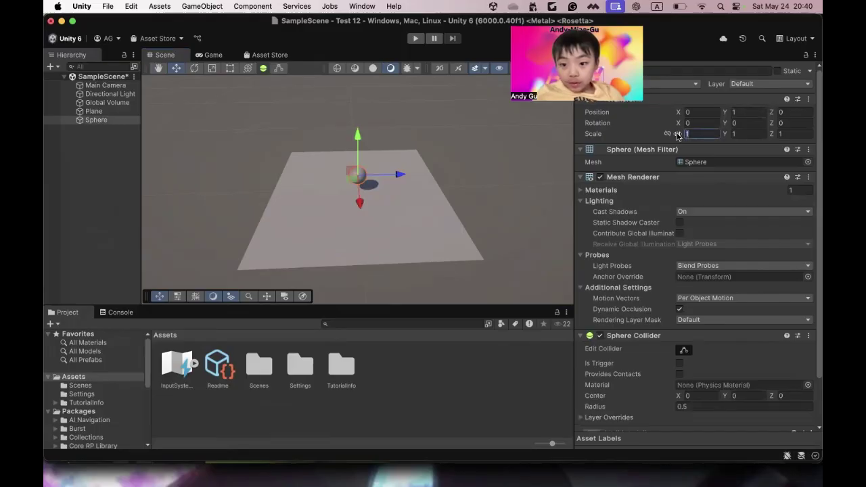
pyautogui.write('0.5')
pyautogui.press('Tab')
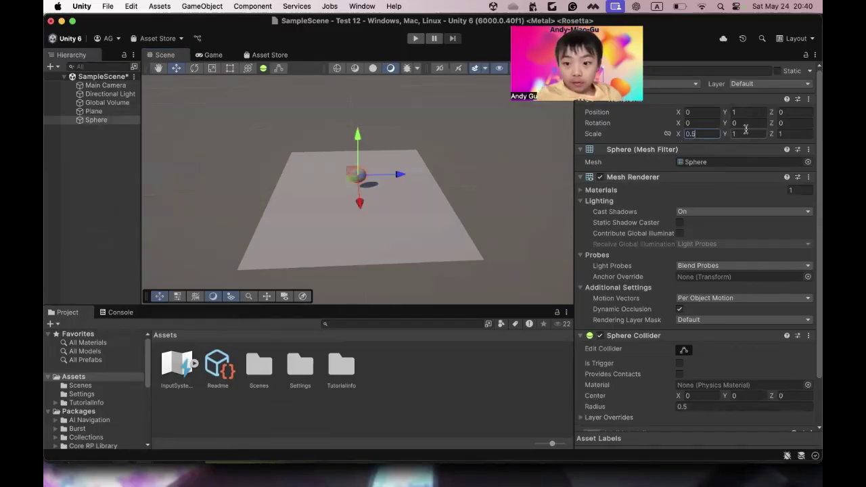
pyautogui.write('0')
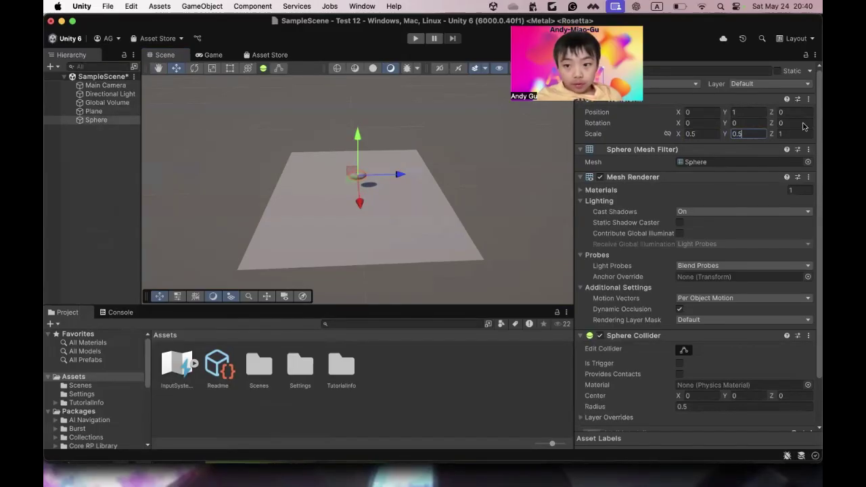
pyautogui.write('.5')
pyautogui.press('Tab')
pyautogui.write('0.5')
pyautogui.click(486, 156)
pyautogui.moveTo(486, 157)
pyautogui.mouseDown(button='right')
pyautogui.moveTo(484, 102)
pyautogui.moveTo(484, 148)
pyautogui.mouseUp(button='right')
# Step: Add a Rigidbody component to the sphere
pyautogui.click(359, 198)
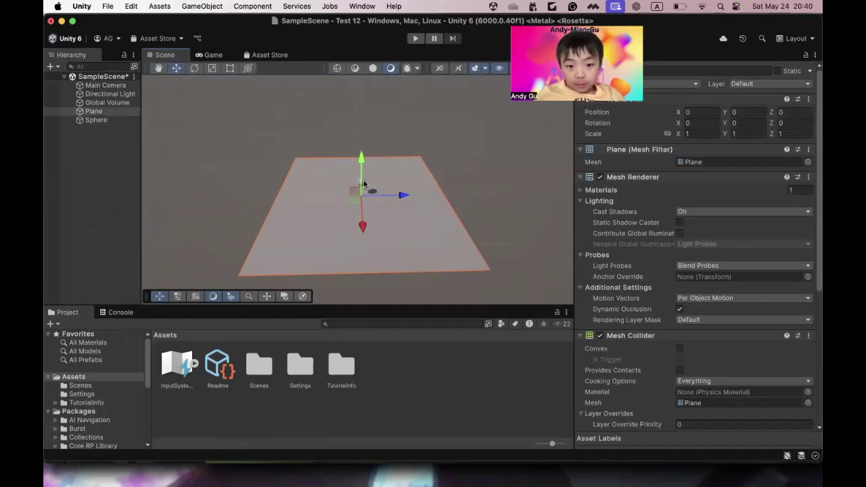
pyautogui.click(365, 185)
pyautogui.scroll(-3, 677, 318)
pyautogui.click(682, 420)
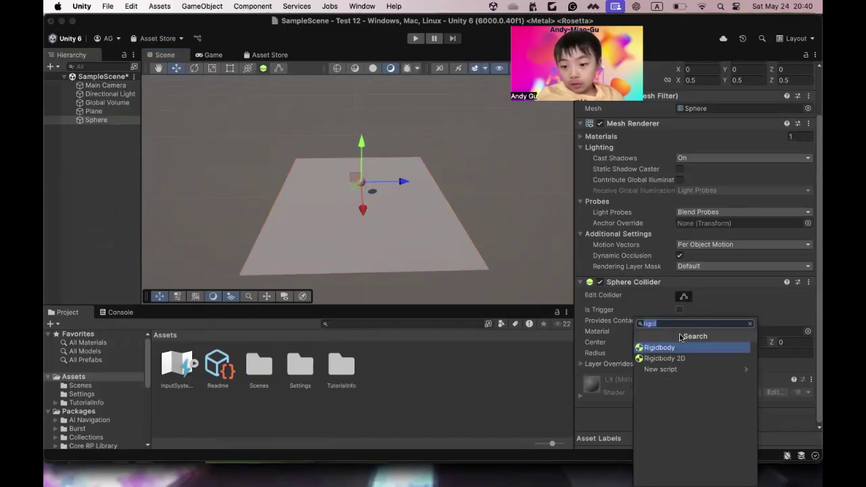
pyautogui.click(677, 348)
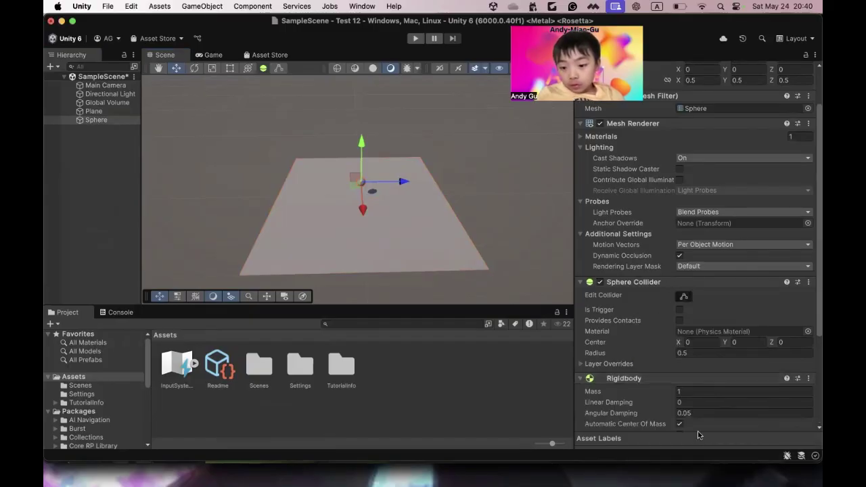
# Step: Clear the component search and browse the Physics components available for the sphere
pyautogui.scroll(-5, 697, 426)
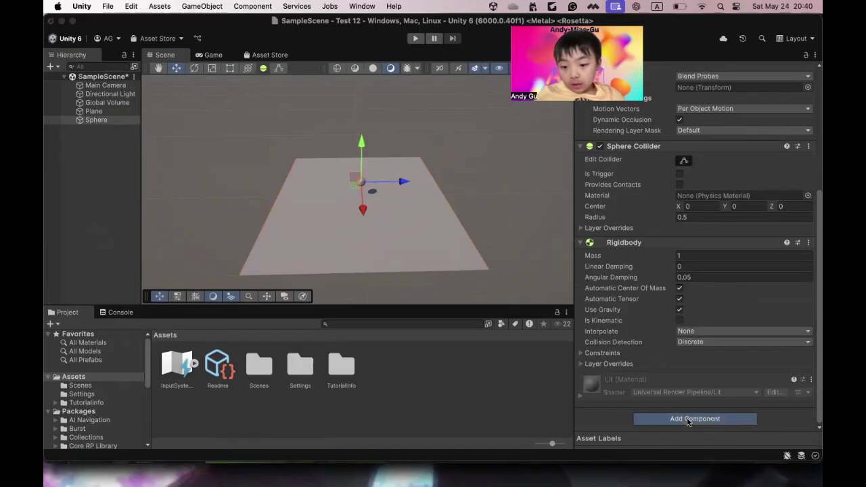
pyautogui.click(688, 419)
pyautogui.press('BackSpace')
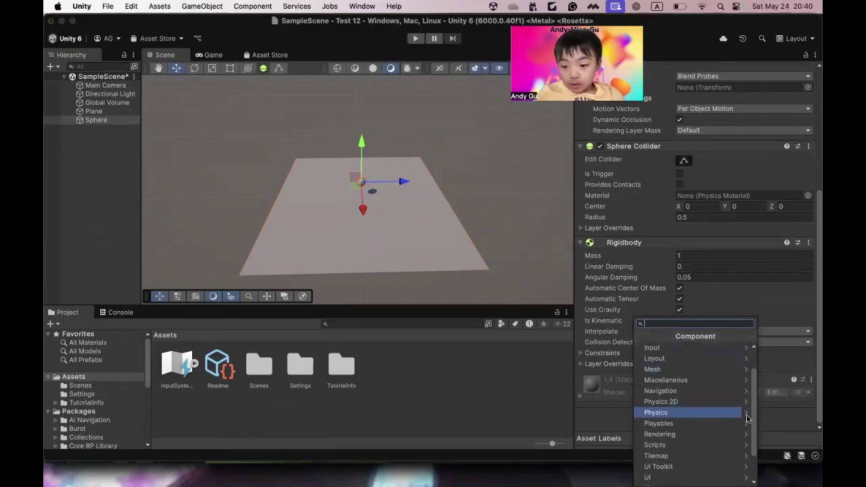
pyautogui.click(748, 414)
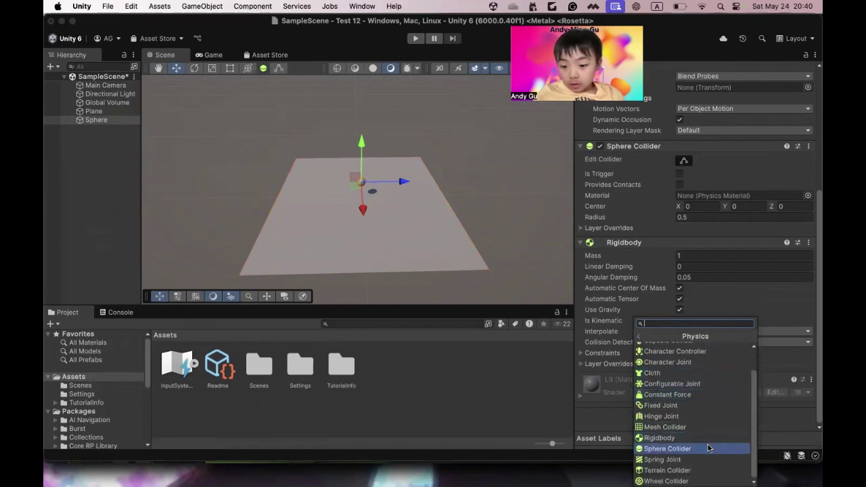
pyautogui.scroll(2, 708, 449)
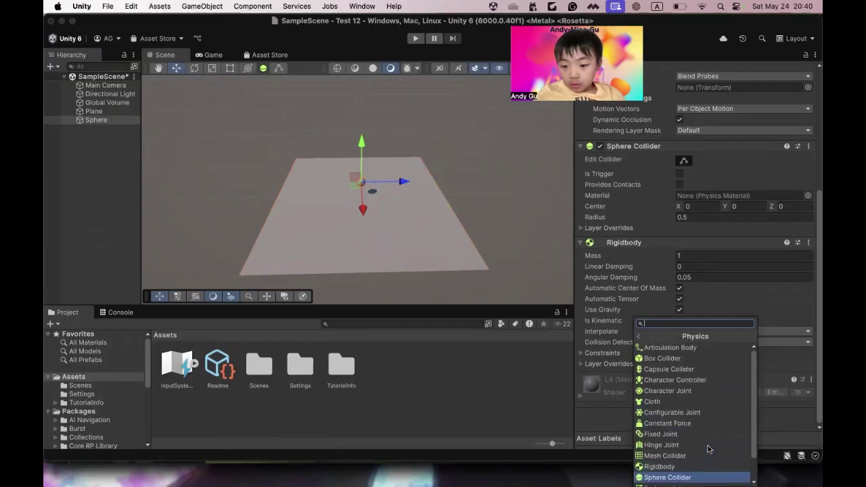
# Step: Run the scene in Play mode to test the sphere and plane physics, and stop playback
pyautogui.click(416, 41)
pyautogui.click(416, 39)
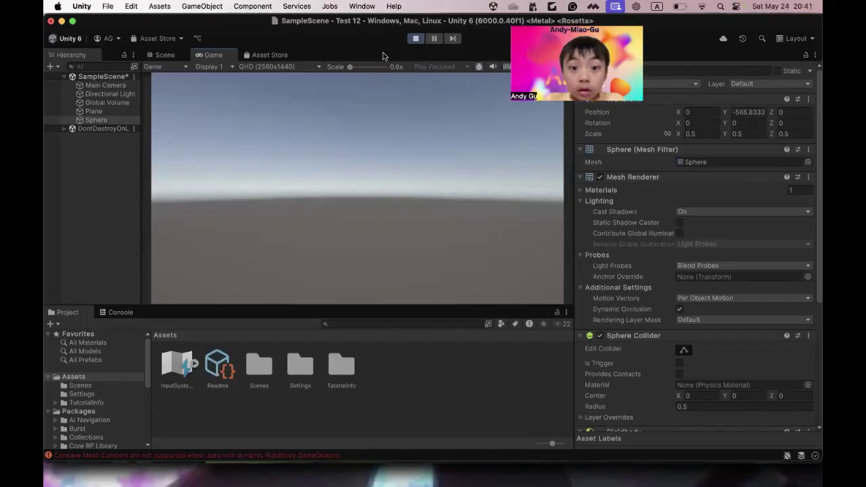
pyautogui.click(417, 39)
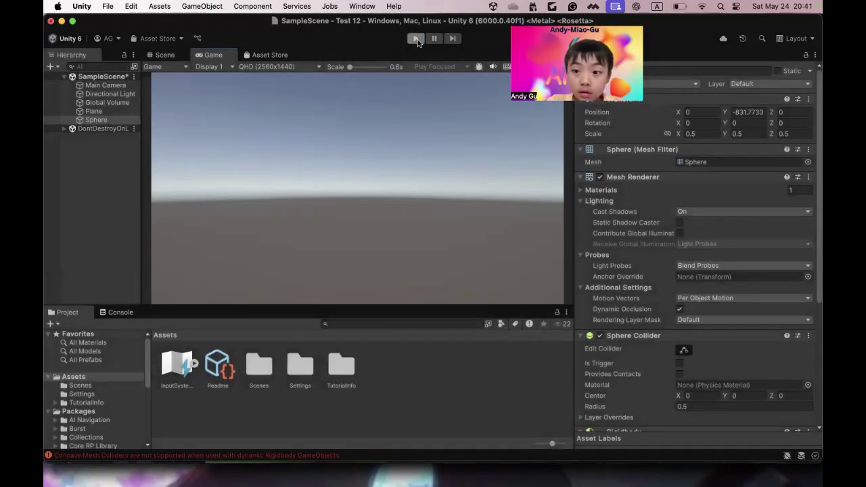
pyautogui.click(417, 39)
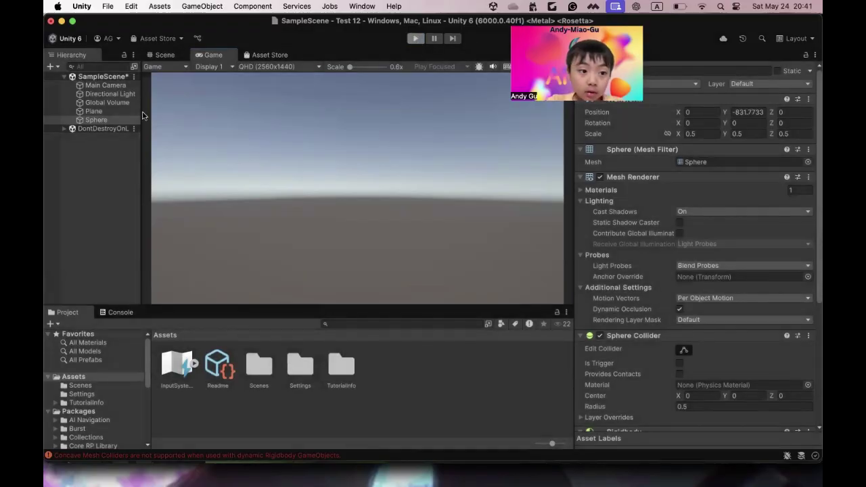
# Step: Deselect the sphere, run the scene again in Play mode to watch the sphere and plane, and stop playback
pyautogui.press('super+p')
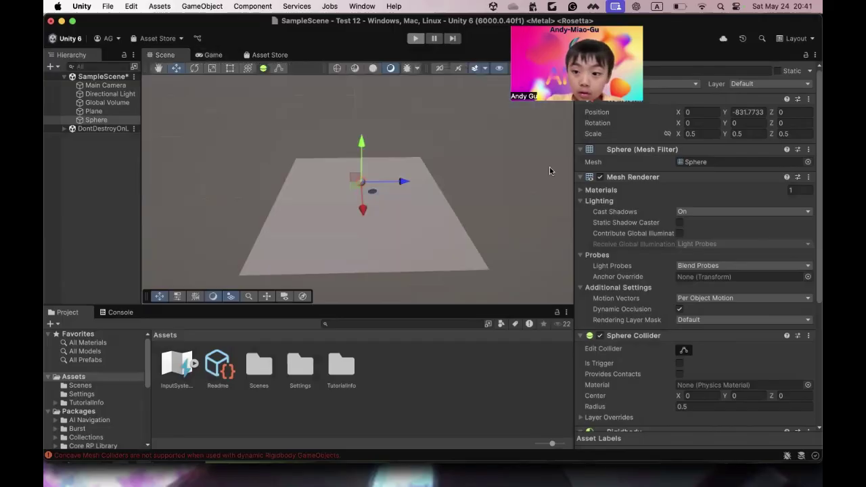
pyautogui.click(459, 145)
pyautogui.moveTo(459, 142); pyautogui.dragTo(424, 68, button='right')
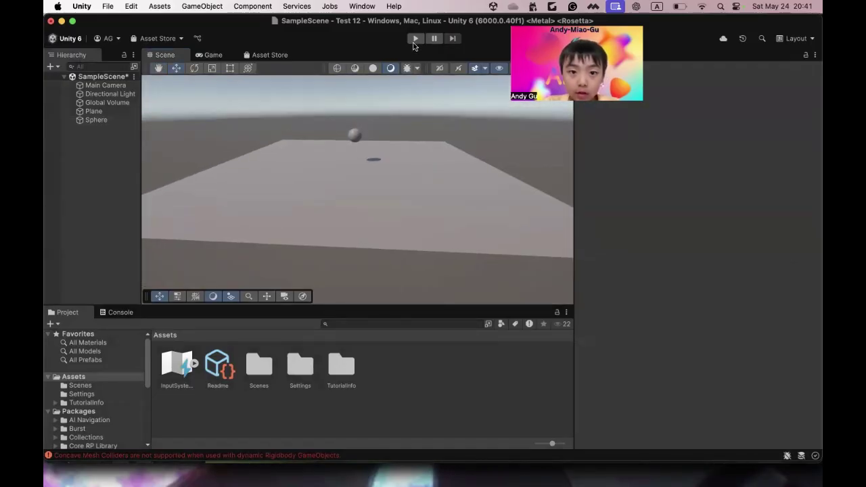
pyautogui.click(415, 39)
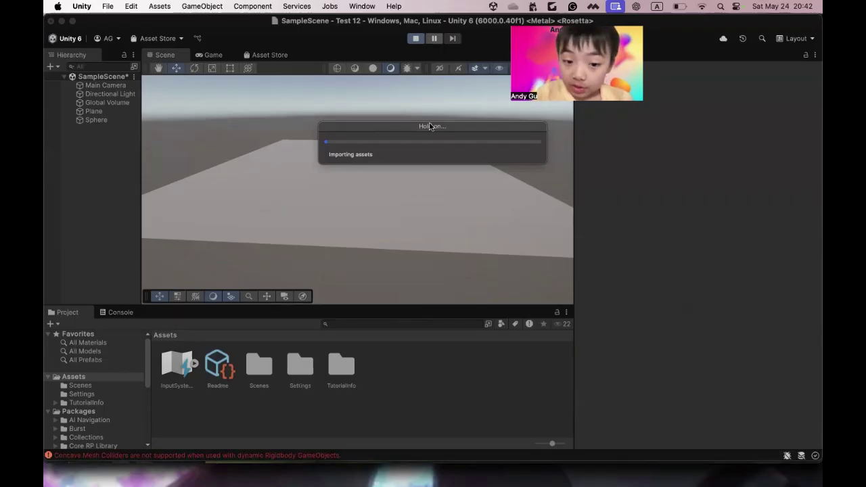
pyautogui.moveTo(430, 126); pyautogui.dragTo(368, 272)
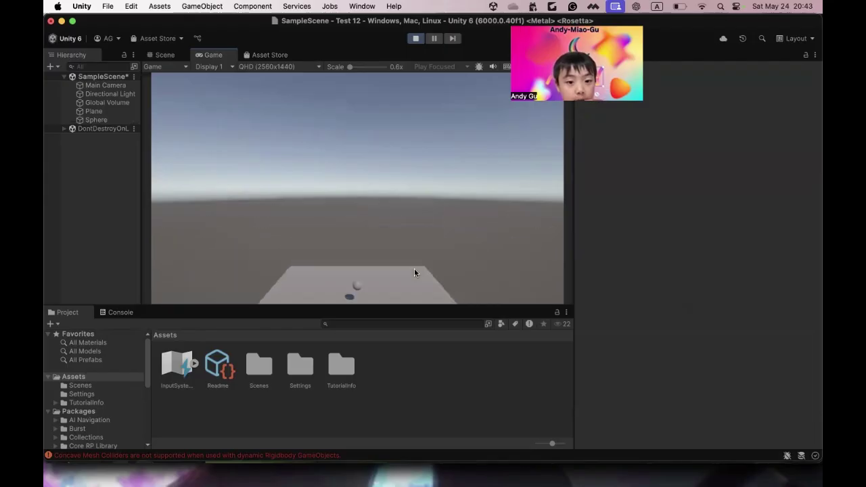
pyautogui.click(415, 38)
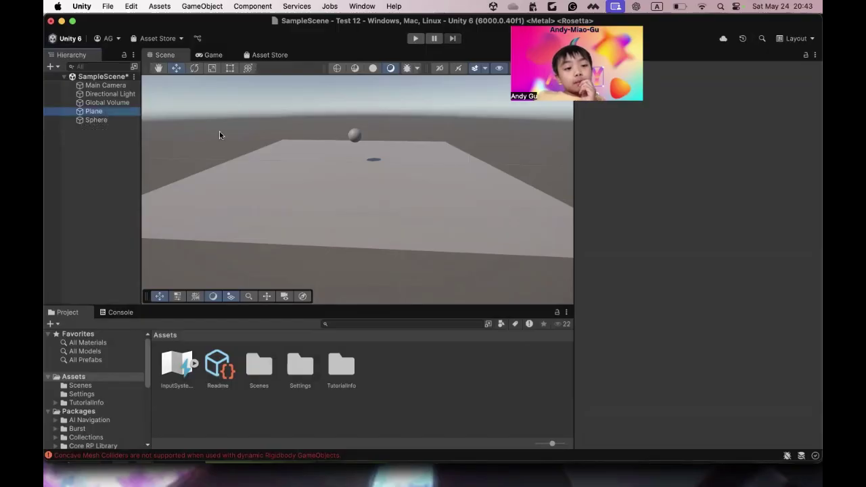
# Step: Remove the Rigidbody component from the plane
pyautogui.click(406, 196)
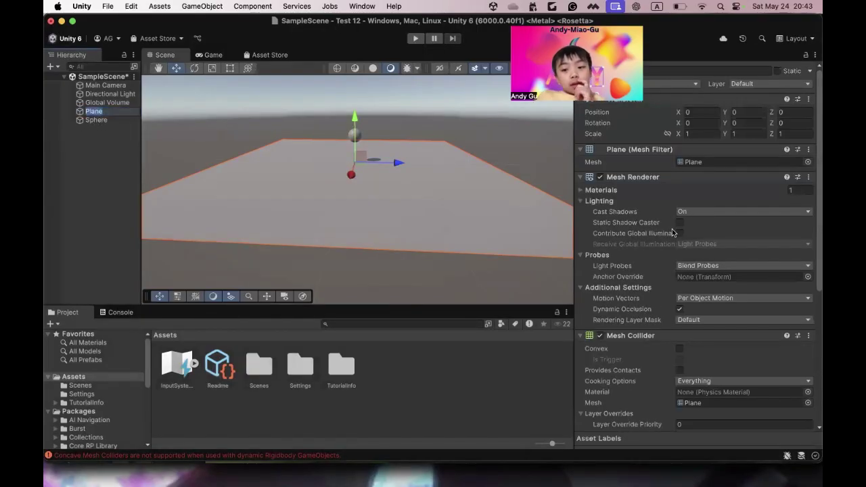
pyautogui.scroll(-5, 674, 233)
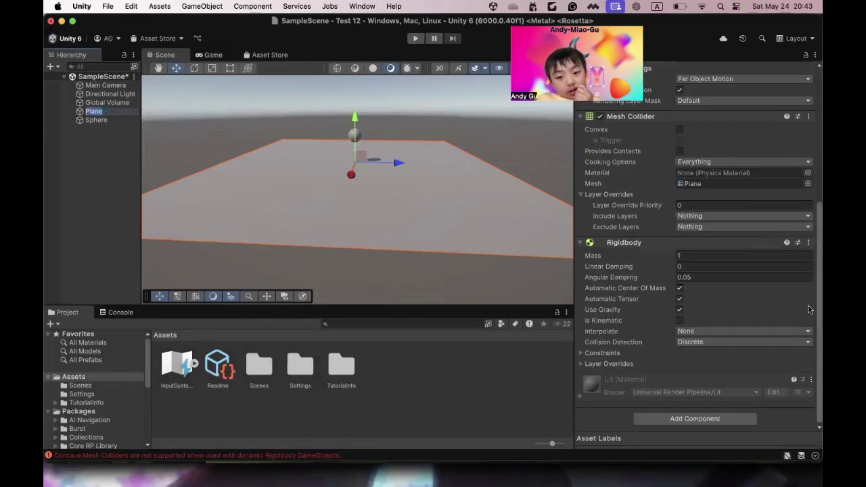
pyautogui.click(809, 244)
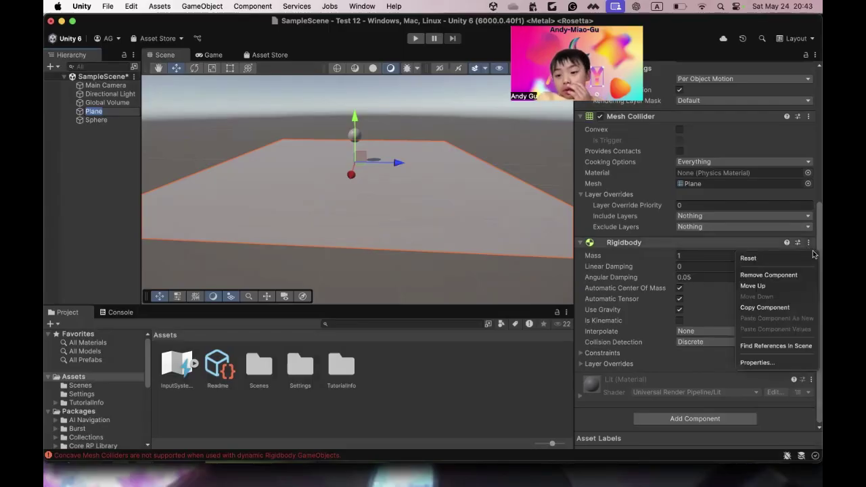
pyautogui.click(765, 275)
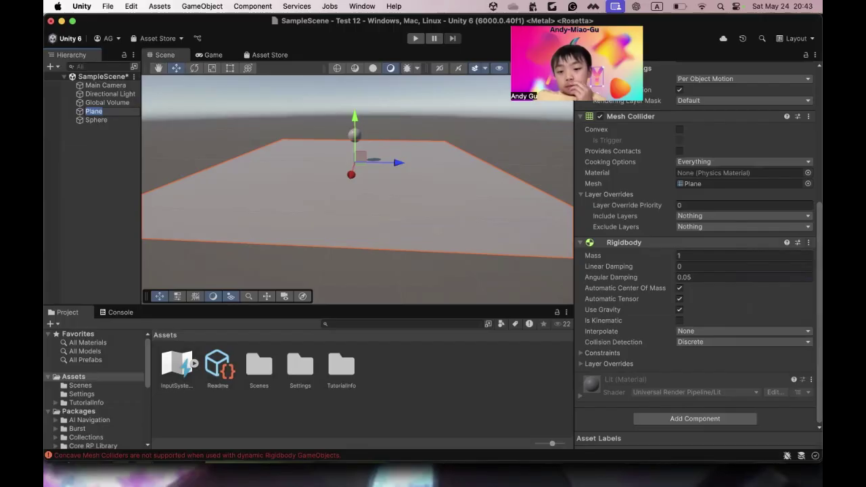